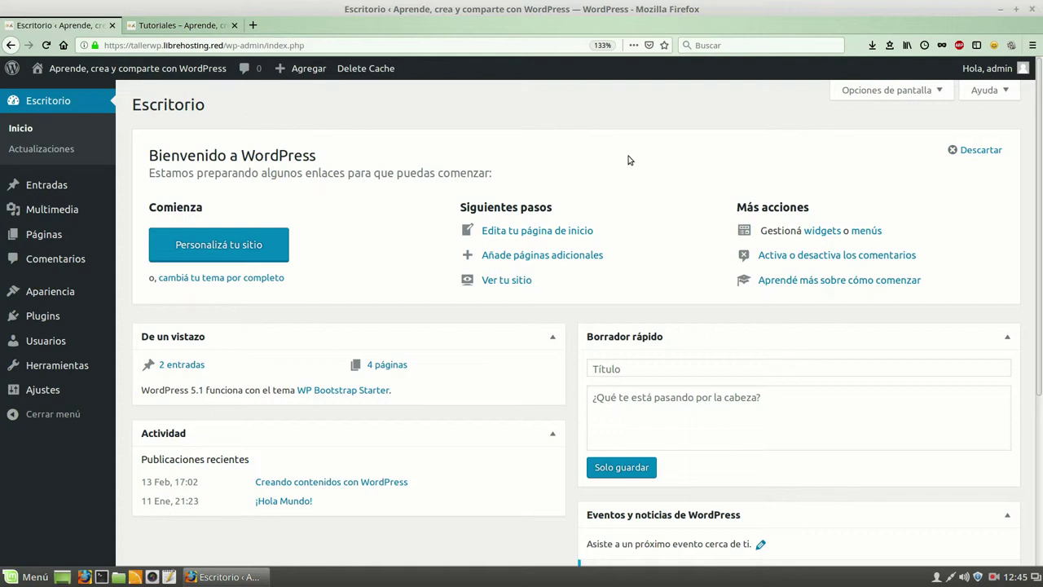
Open the site's widget management page and review the list of available widgets
mouse_move(51, 298)
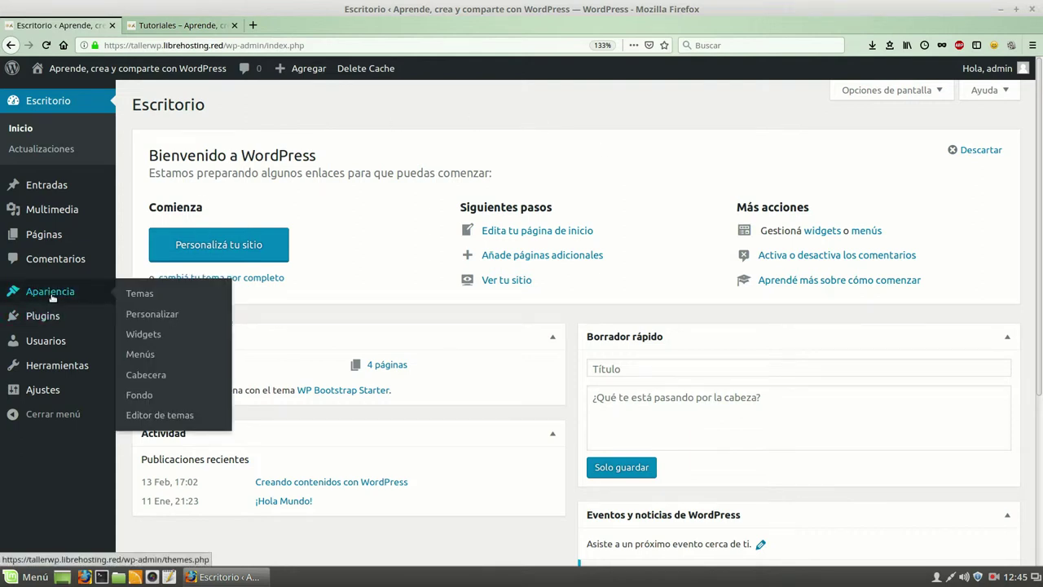
click(141, 337)
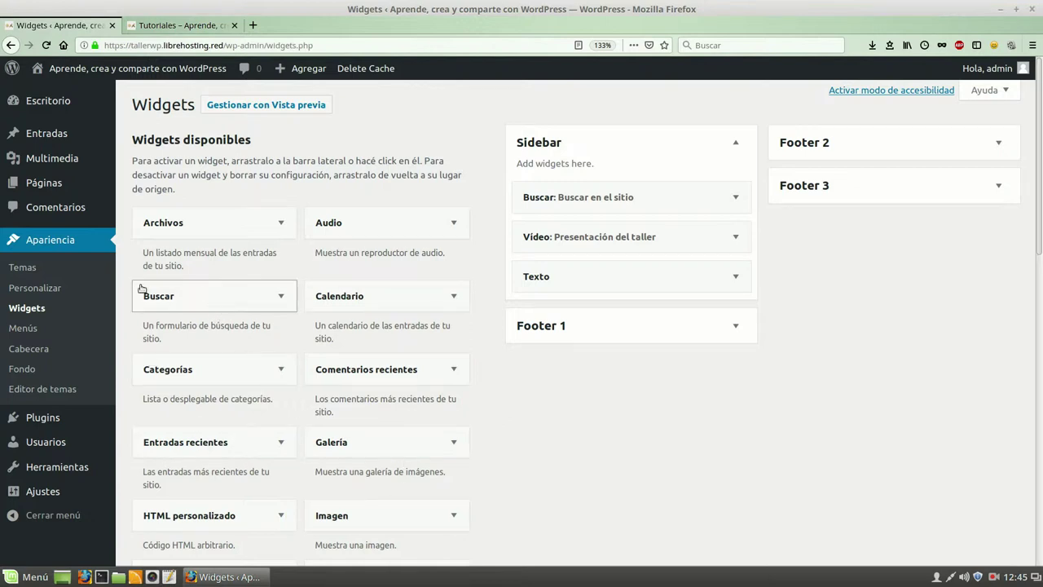
scroll(147, 292, down, 5)
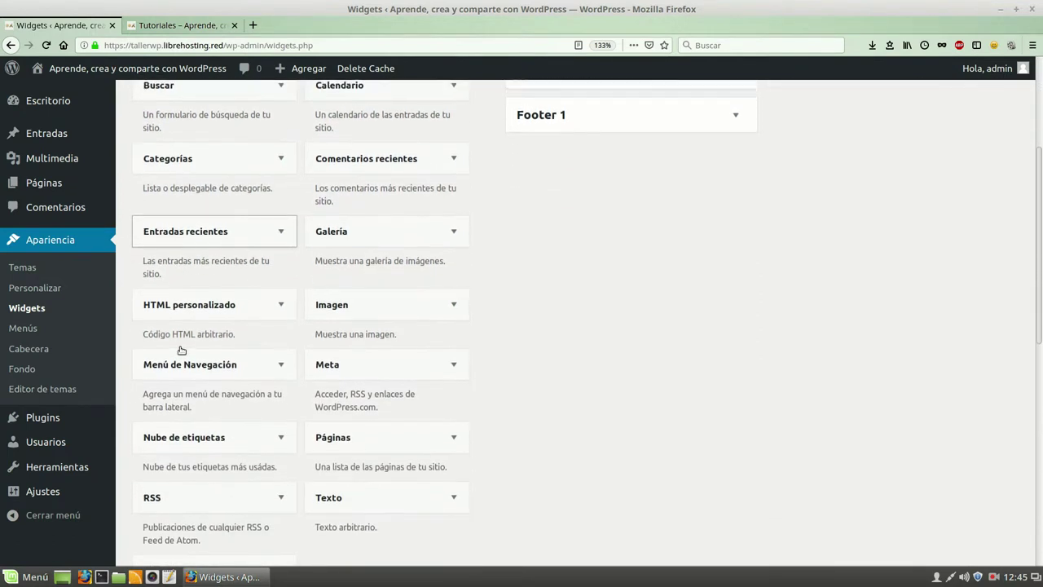
scroll(181, 351, down, 2)
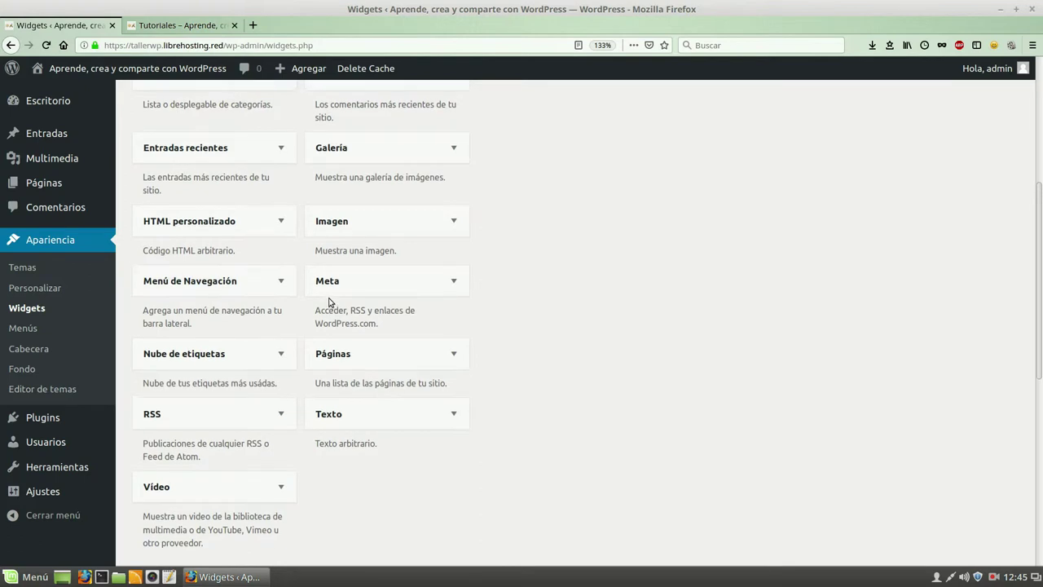
scroll(331, 300, up, 4)
scroll(329, 301, up, 4)
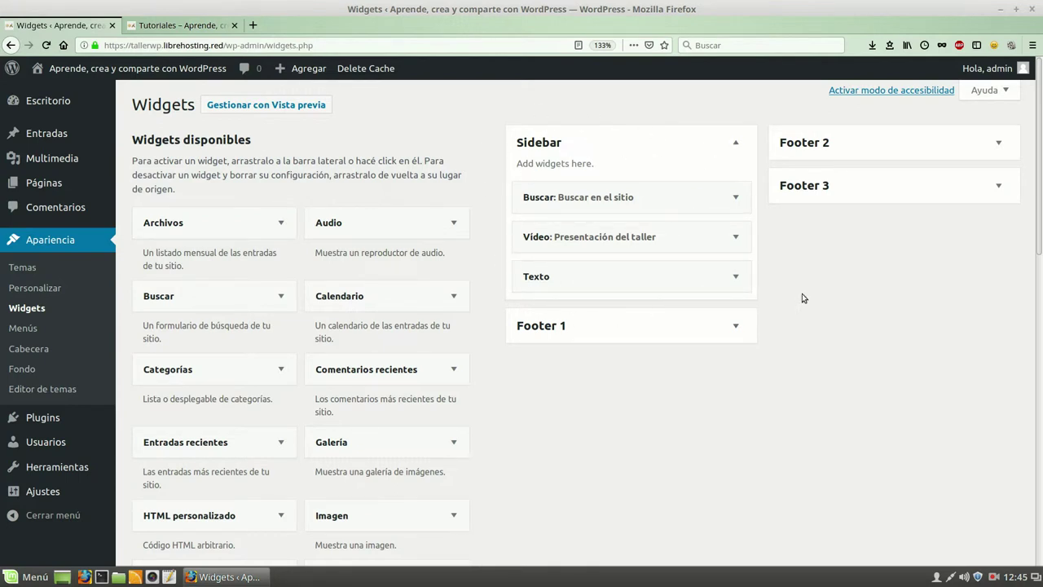
Inspect the settings of the Sidebar's Buscar, Video and Texto widgets and compare them with the published Tutoriales page
click(737, 198)
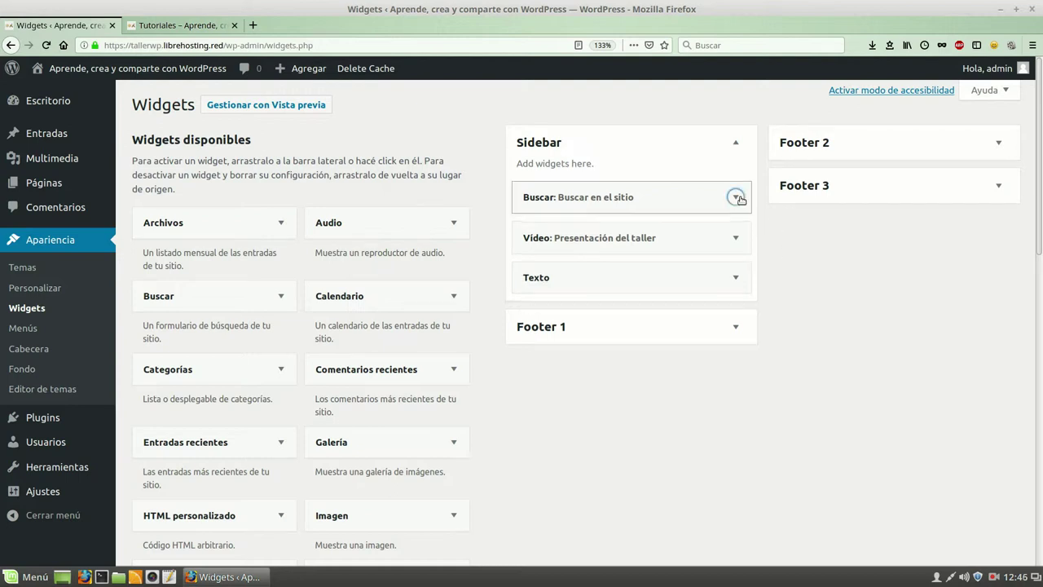
click(738, 198)
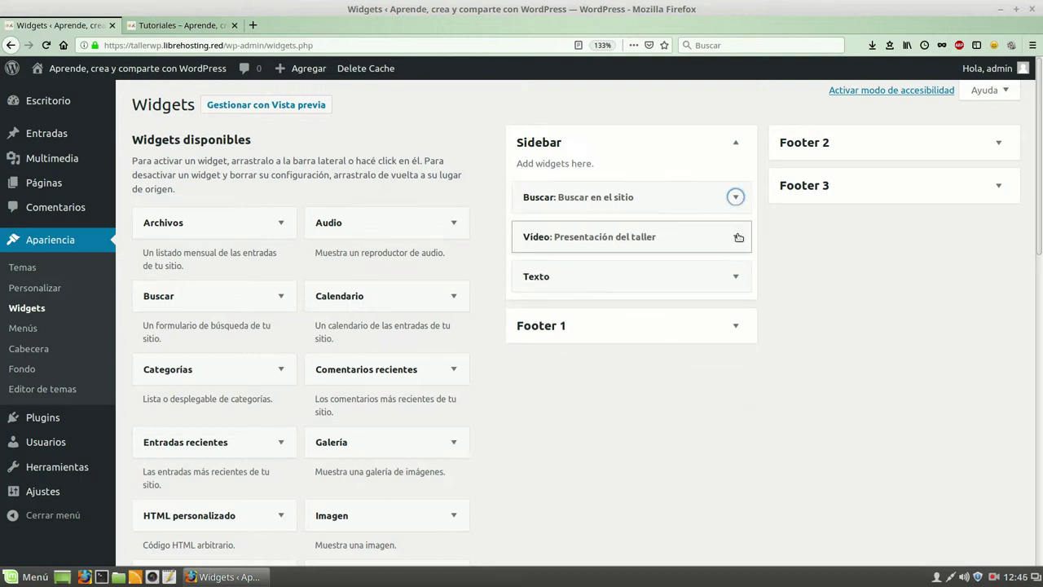
click(733, 237)
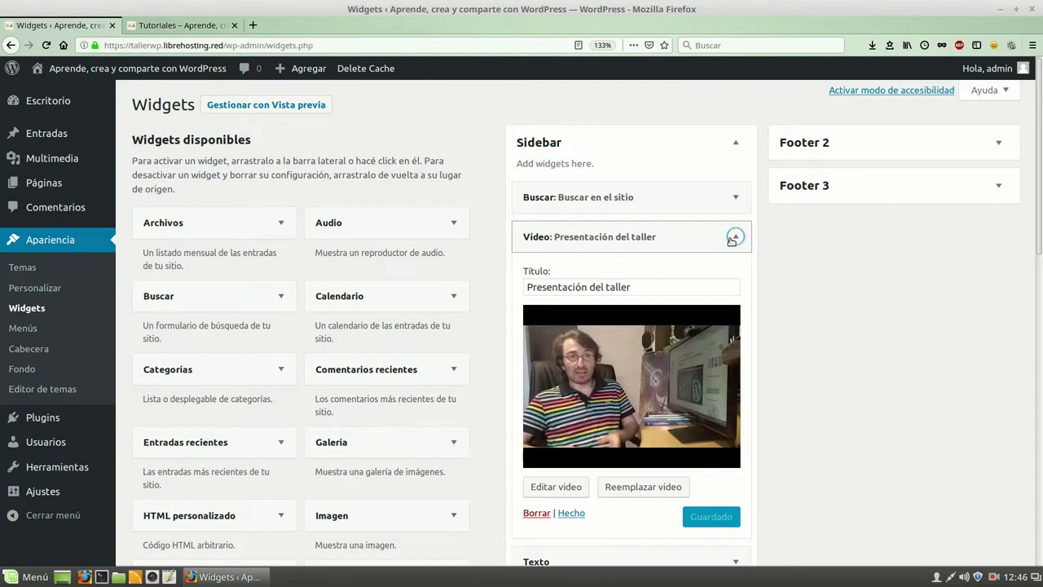
click(734, 237)
click(736, 278)
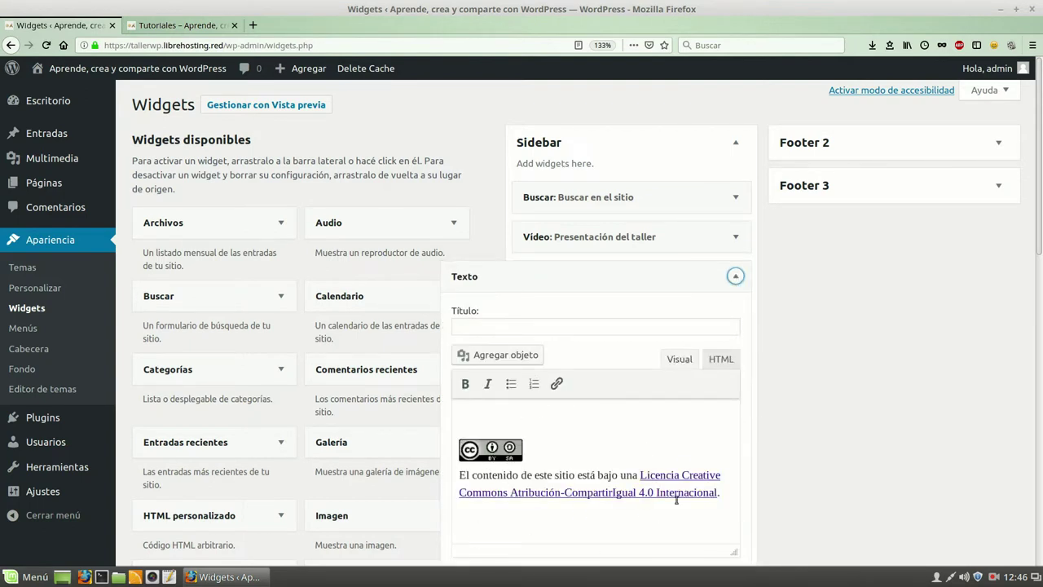
click(736, 277)
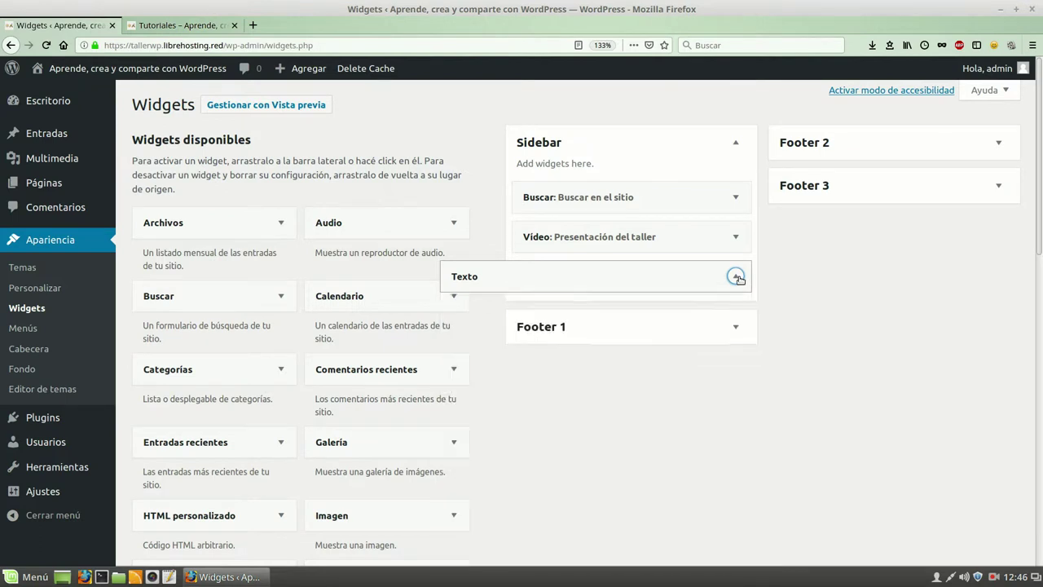
click(171, 26)
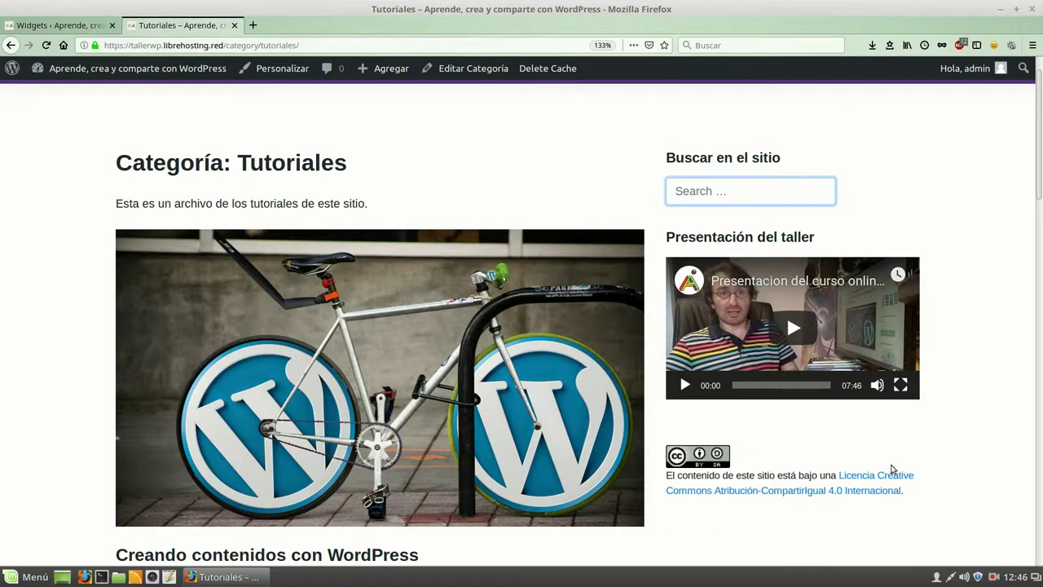
click(57, 26)
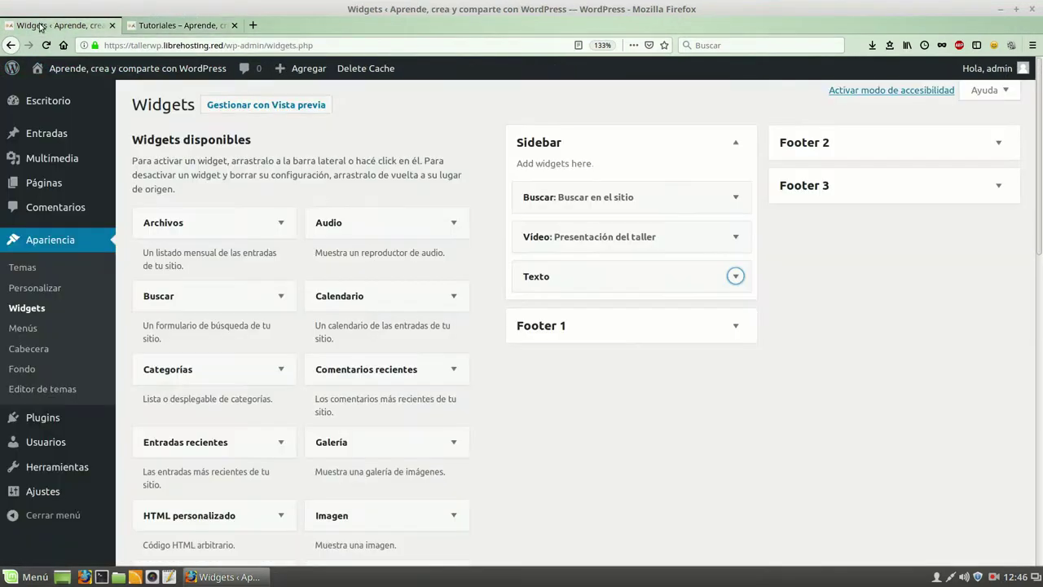
Move the Buscar widget below Texto in the Sidebar and return it to first place
scroll(792, 330, down, 1)
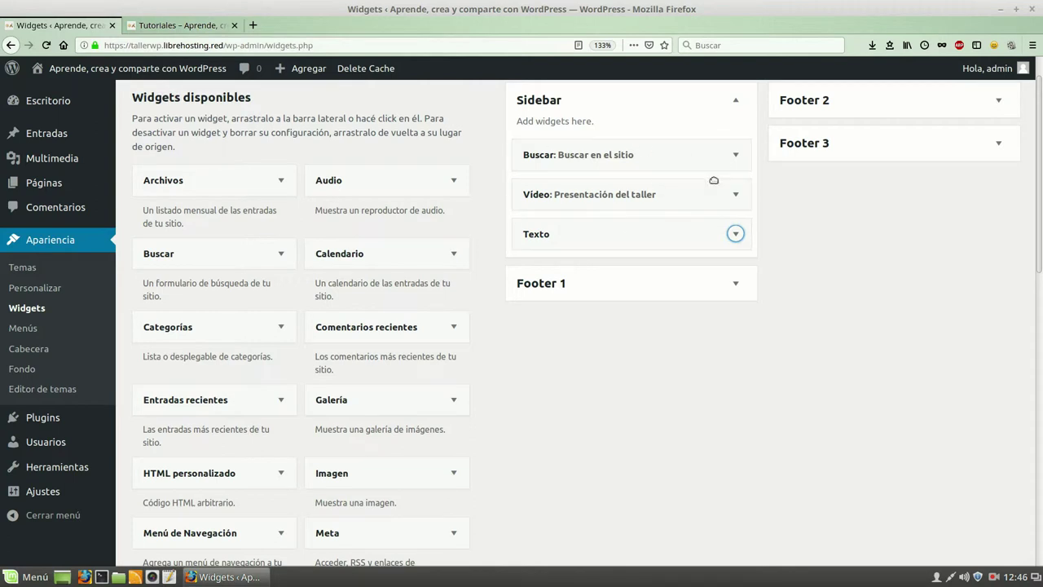
drag(610, 155, 607, 235)
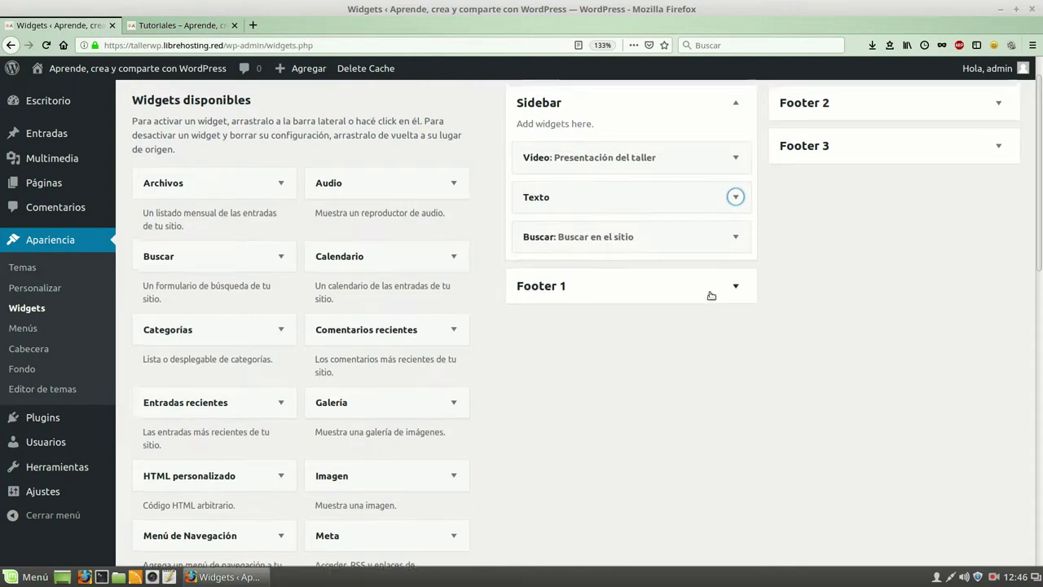
scroll(644, 269, up, 1)
drag(644, 259, 632, 187)
Examine the title and delete options of the Sidebar's Buscar widget and collapse it
click(736, 196)
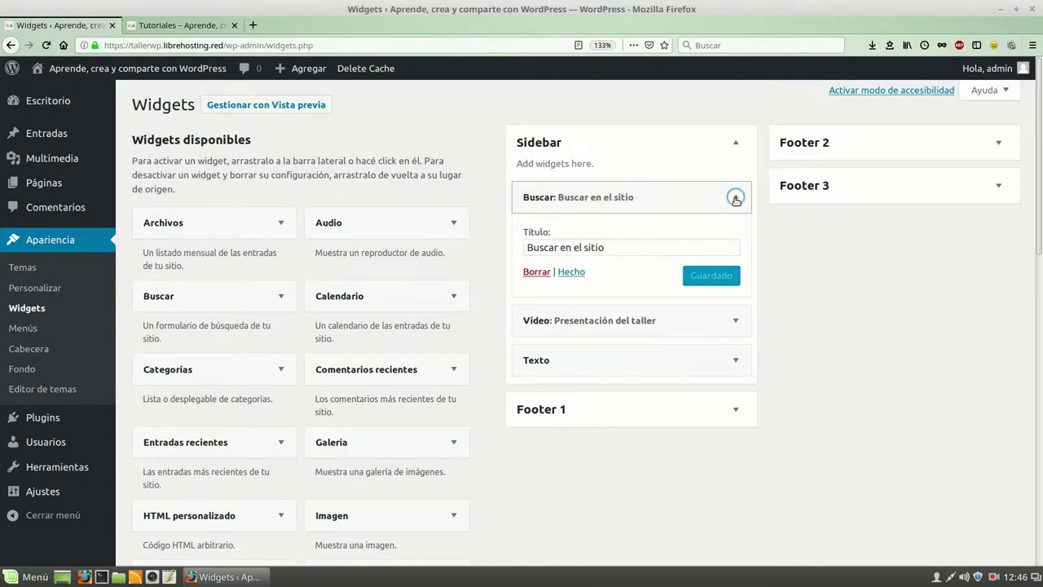
click(627, 246)
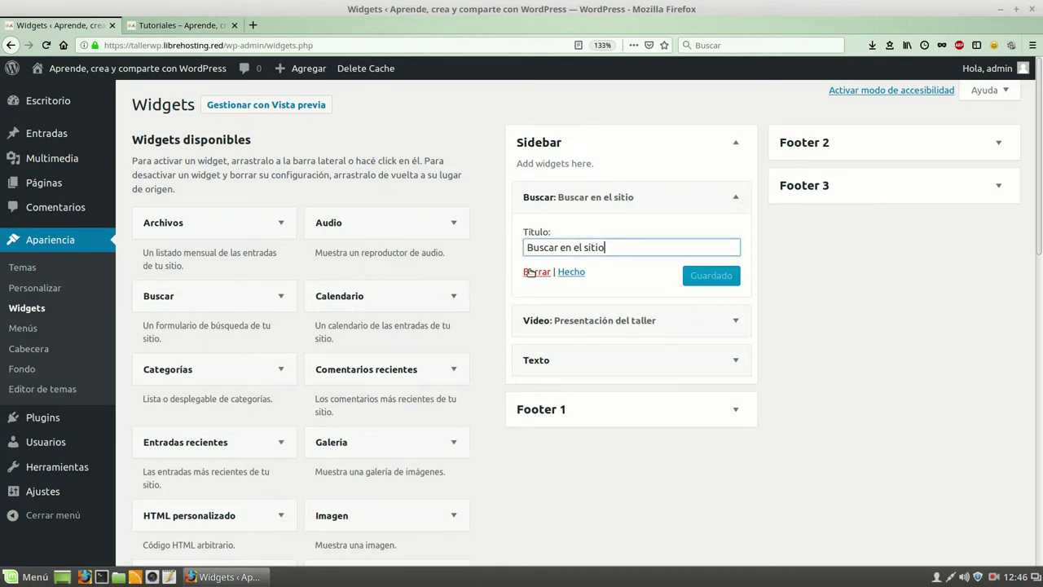
click(736, 199)
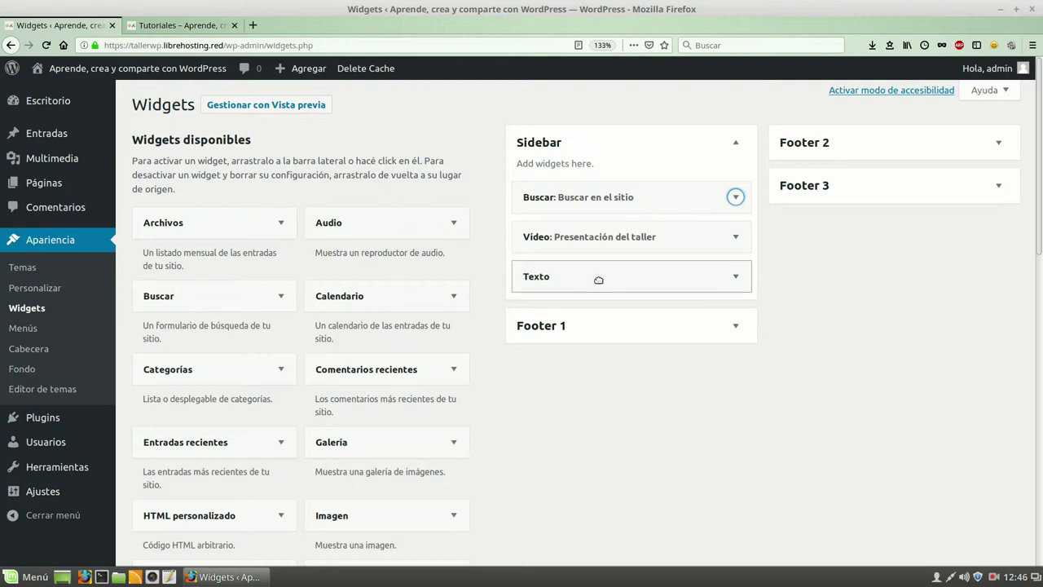
Move the Texto widget from the Sidebar to Footer 1 and back to the end of the Sidebar
drag(594, 277, 590, 378)
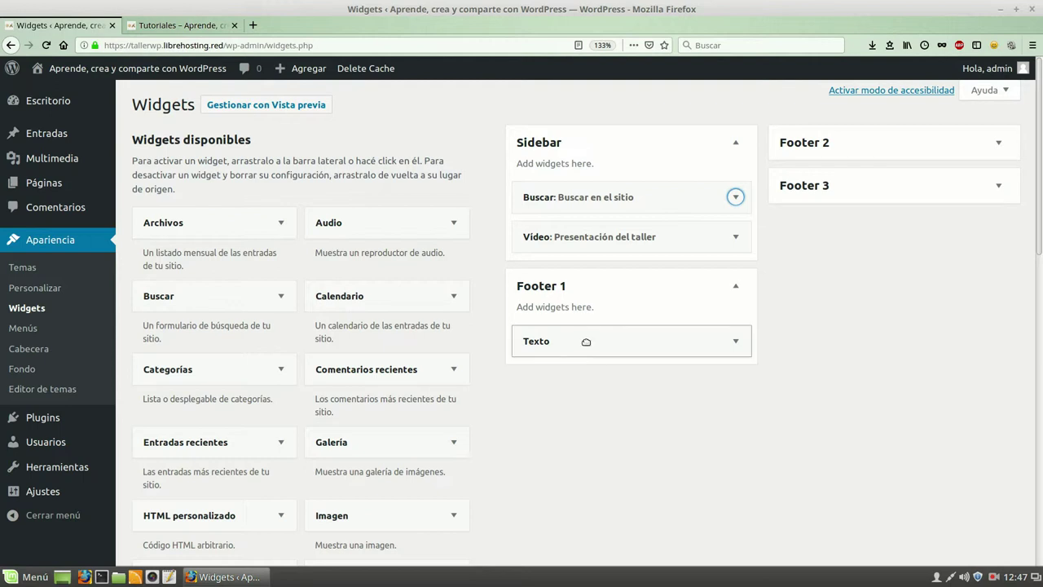
drag(587, 342, 584, 267)
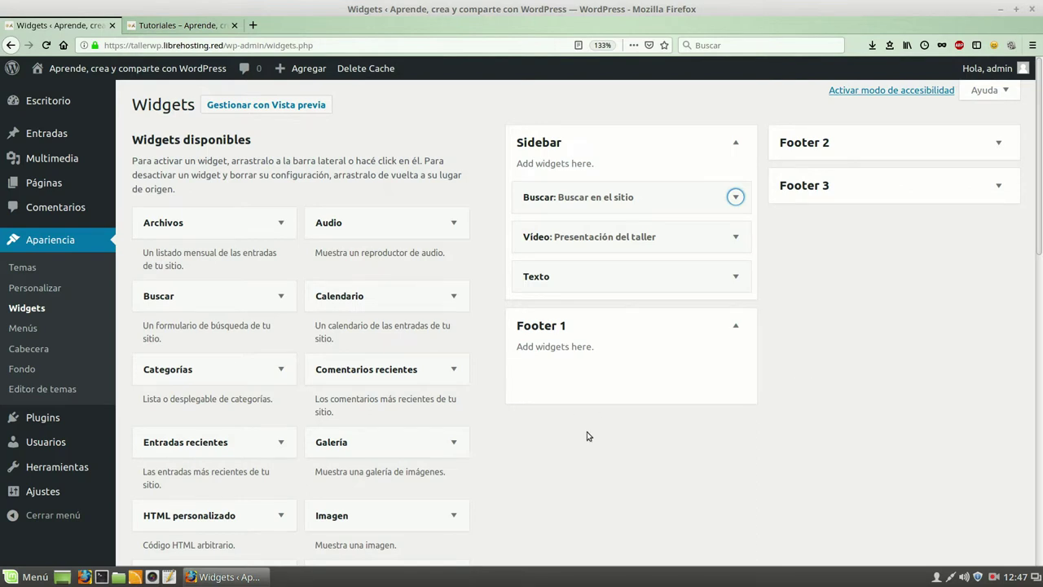
Add an Imagen widget to Footer 1 using logo-chat-artica-codigo-sur.png from the media library
scroll(587, 436, down, 1)
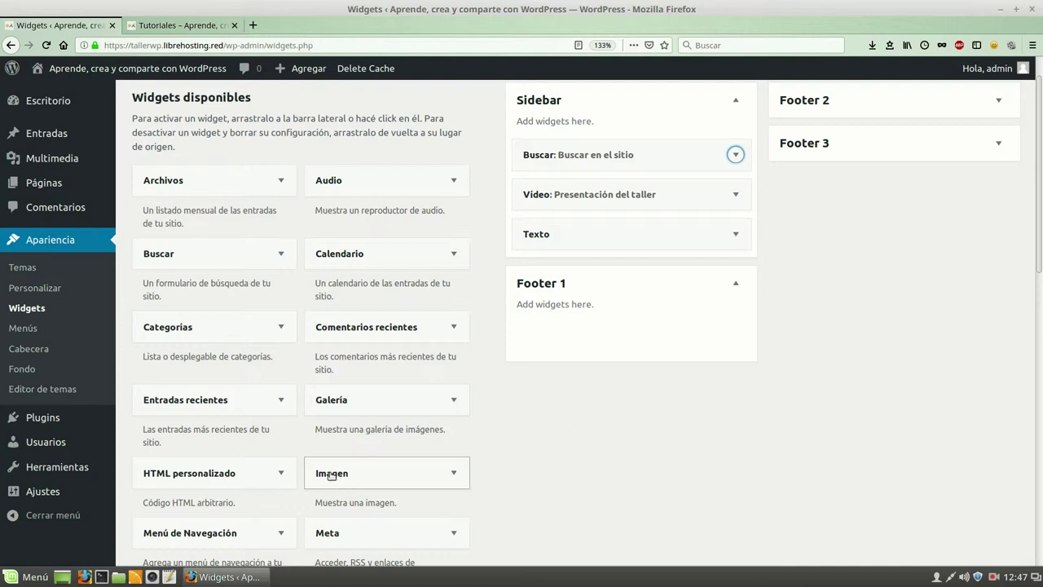
drag(331, 475, 560, 330)
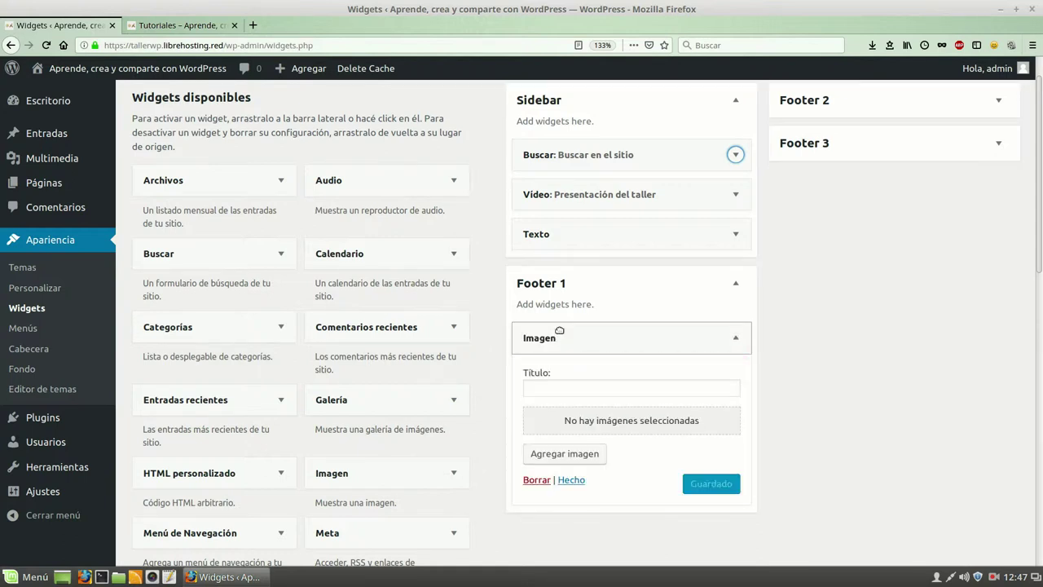
scroll(640, 377, down, 1)
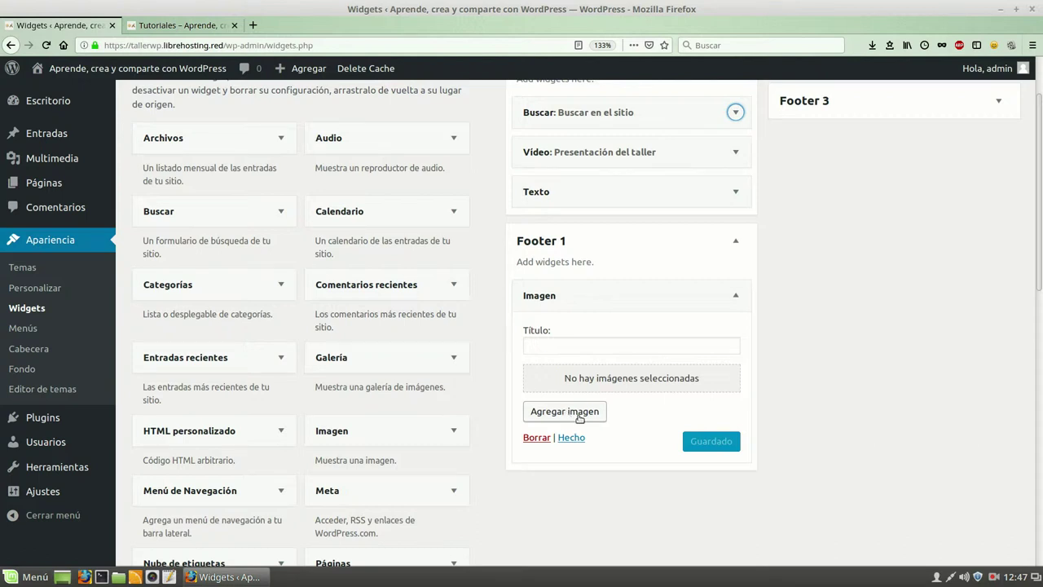
click(607, 380)
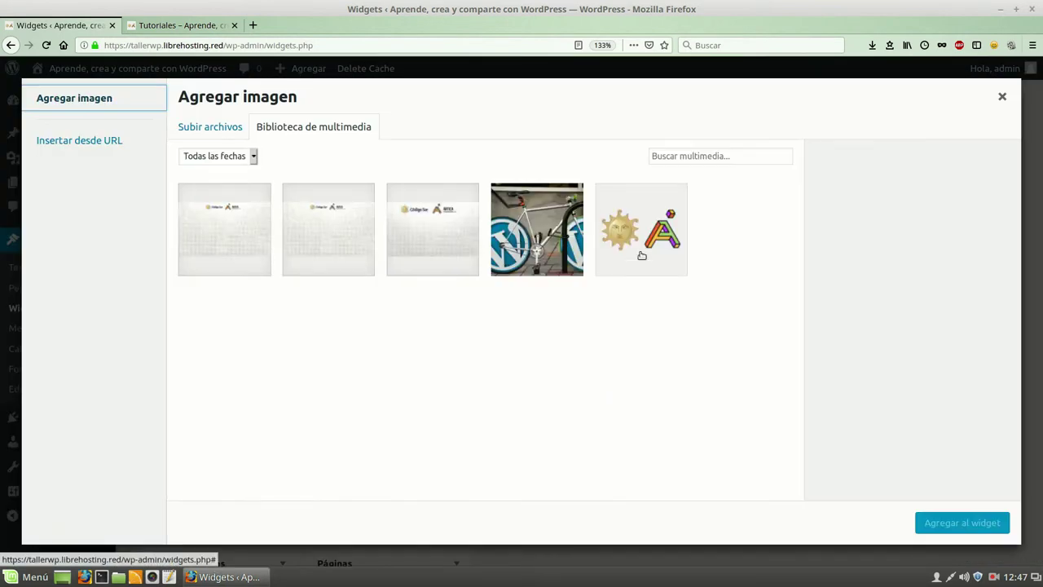
click(641, 255)
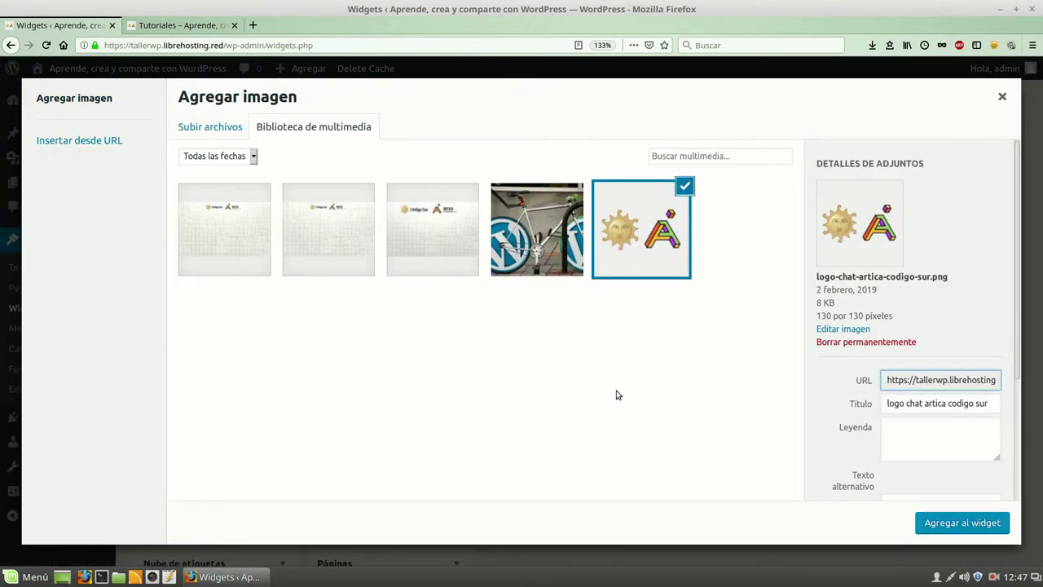
click(937, 524)
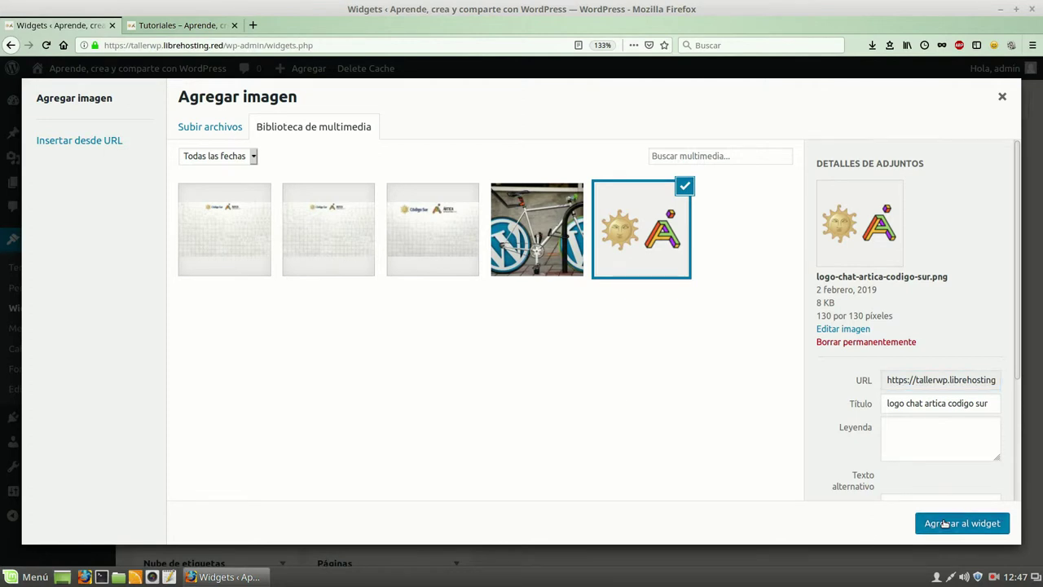
Title the Footer 1 image widget "Sitio web creado por:", save it and collapse its settings
scroll(750, 447, down, 3)
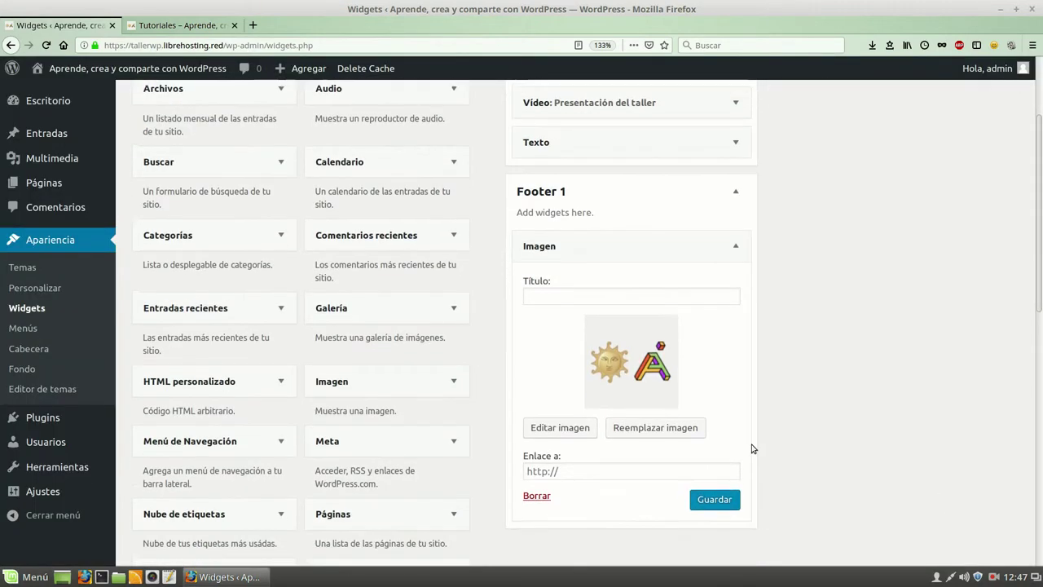
click(562, 213)
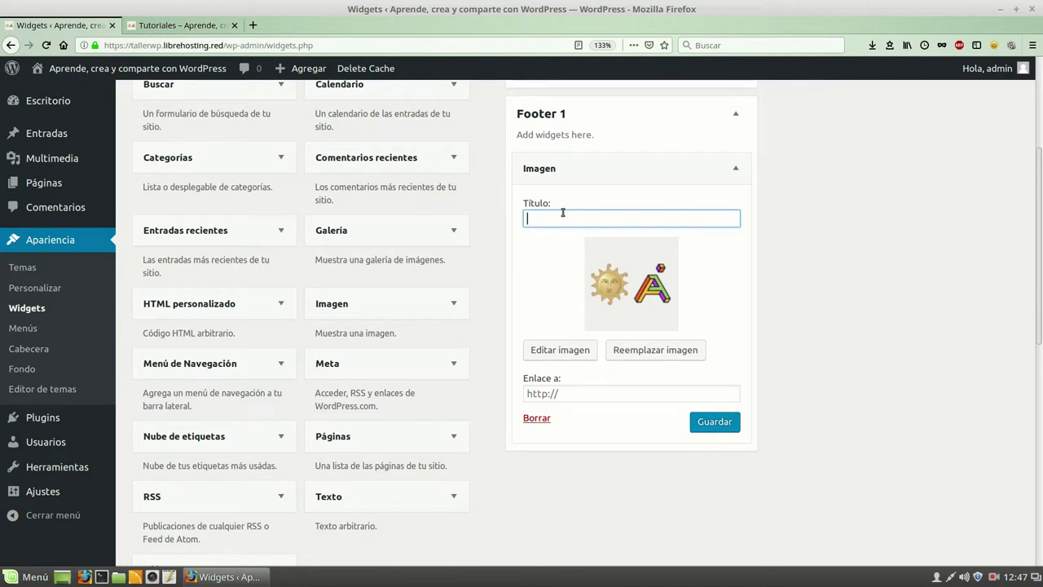
text(Sitio web creado por:)
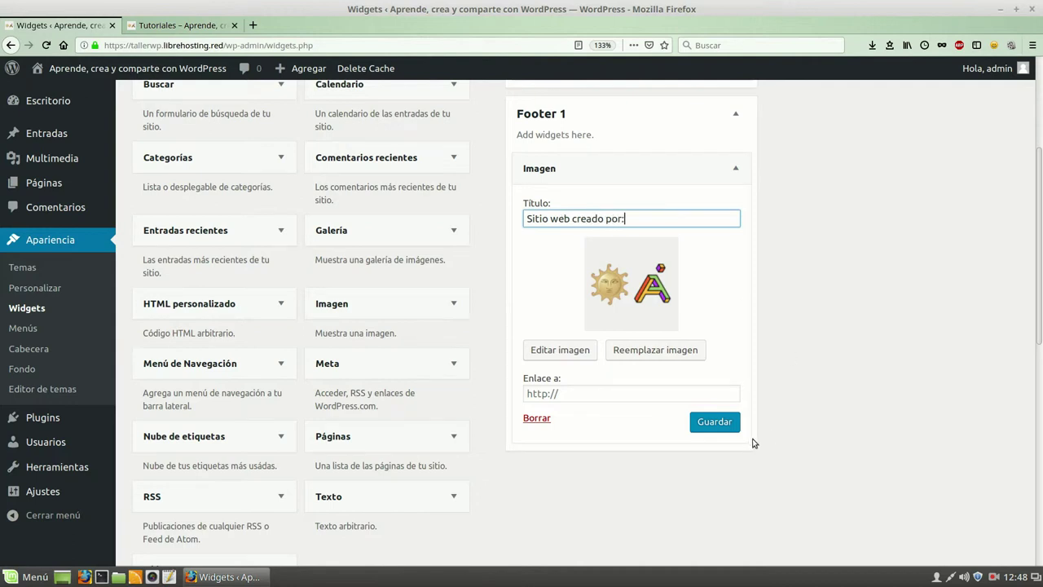
click(715, 423)
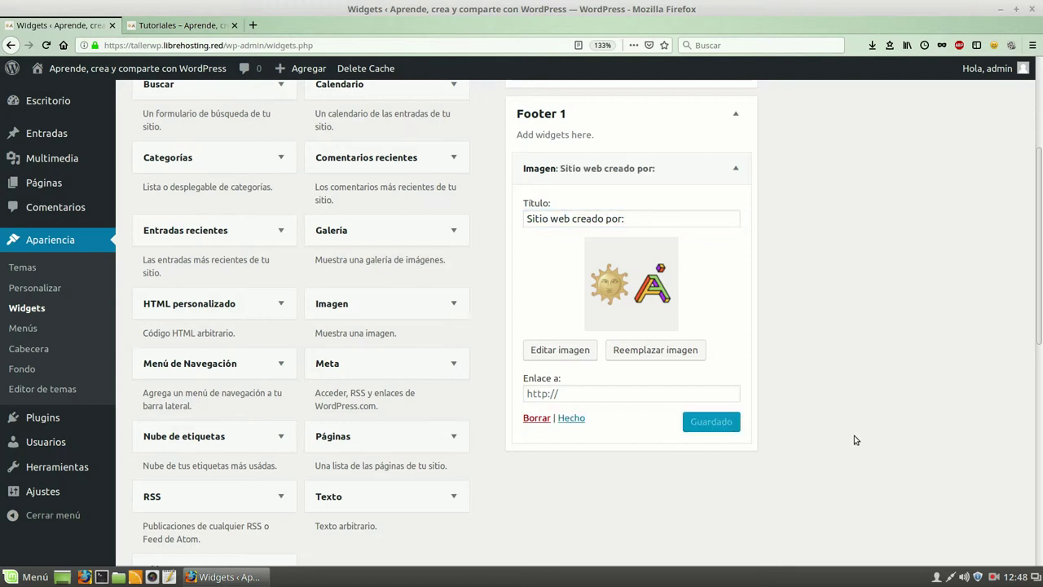
scroll(854, 440, up, 1)
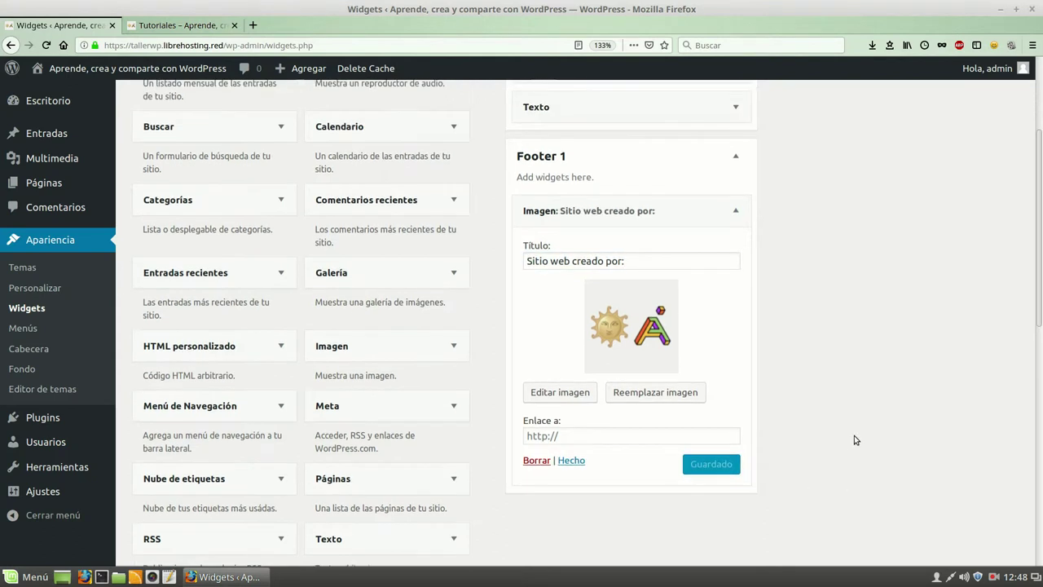
click(736, 212)
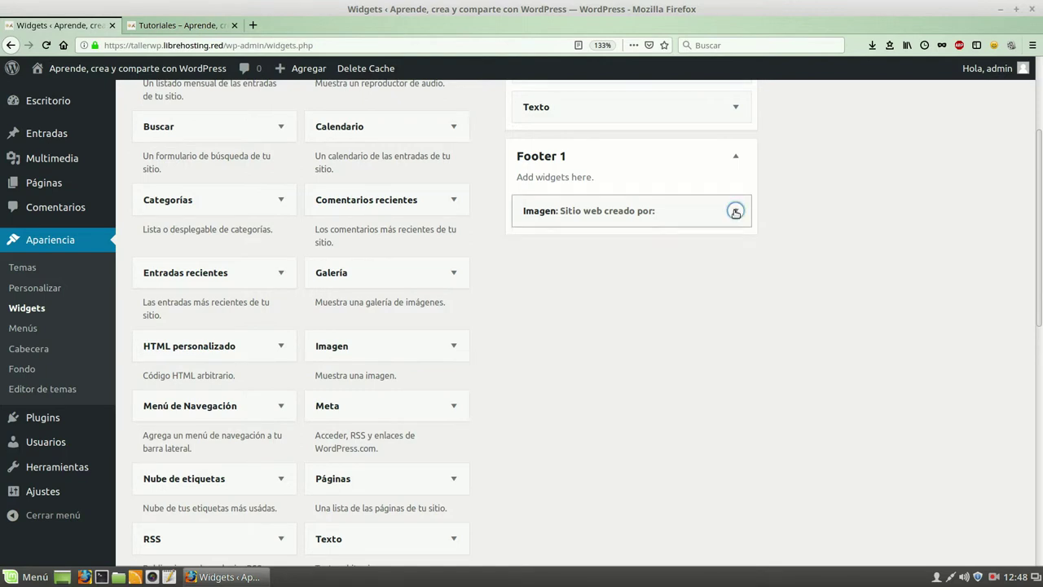
Reload the published Tutoriales page, check the image widget in its footer and return to widget management
click(179, 25)
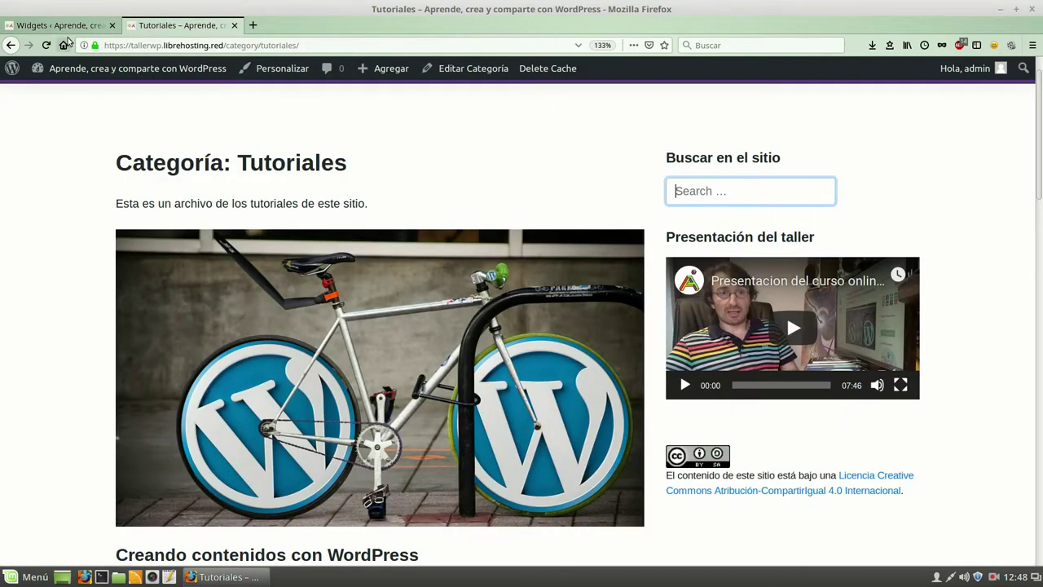
click(46, 44)
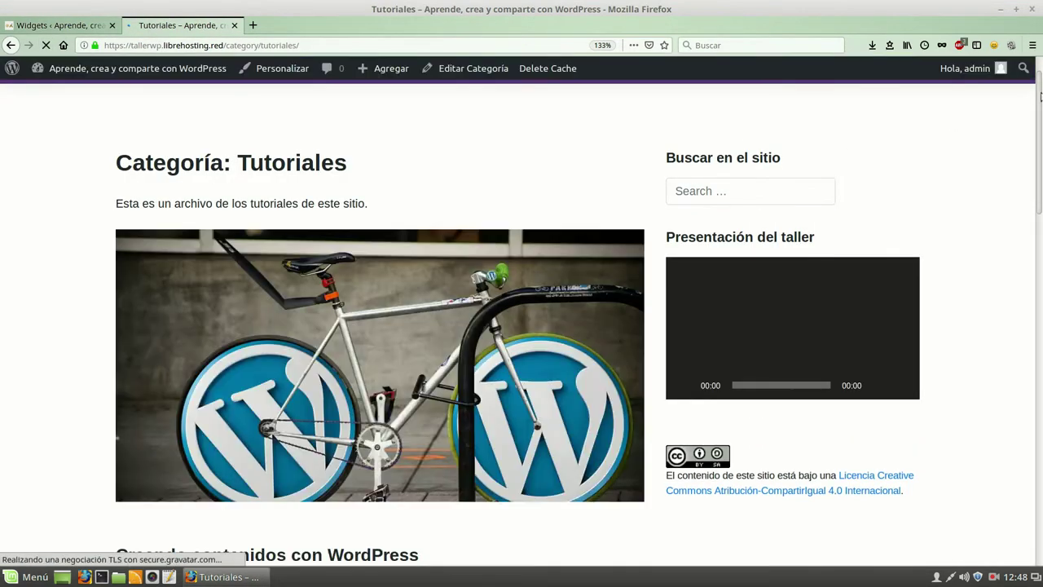
drag(1040, 97, 1018, 484)
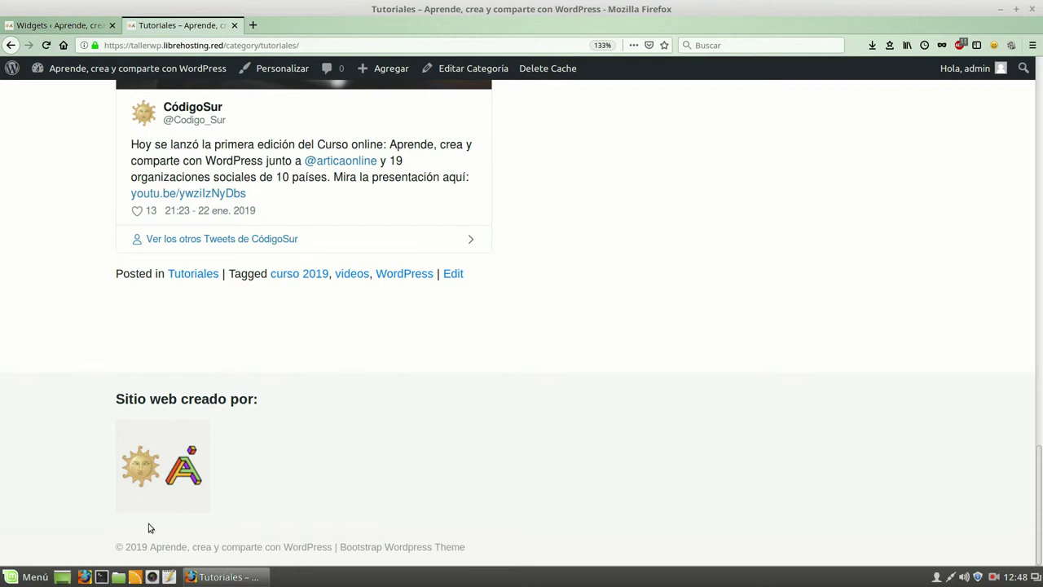
click(81, 26)
scroll(229, 285, up, 3)
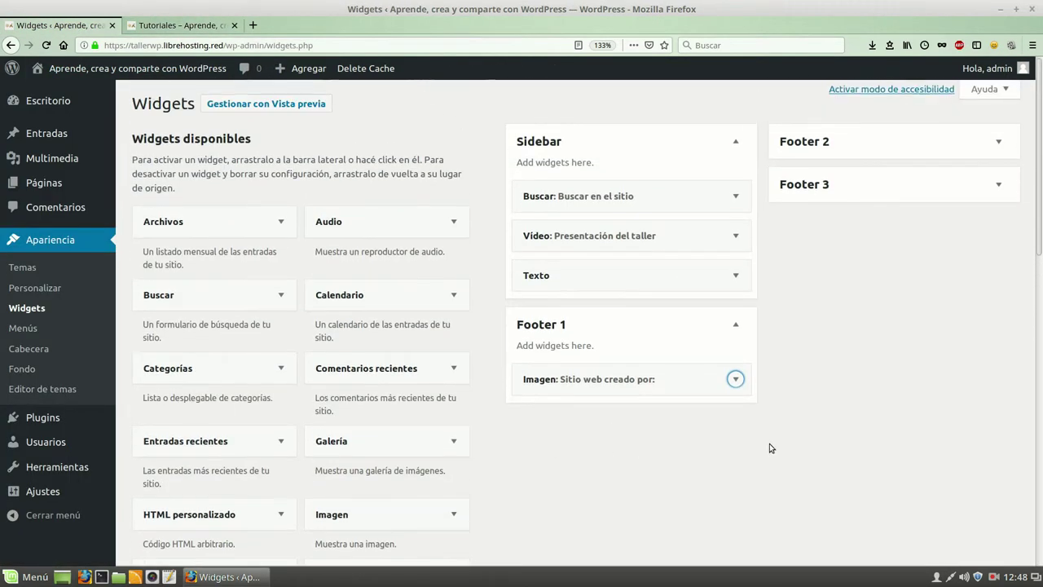
Look through the list of available widgets and the widgets placed in the Sidebar and Footer 1
scroll(771, 448, down, 1)
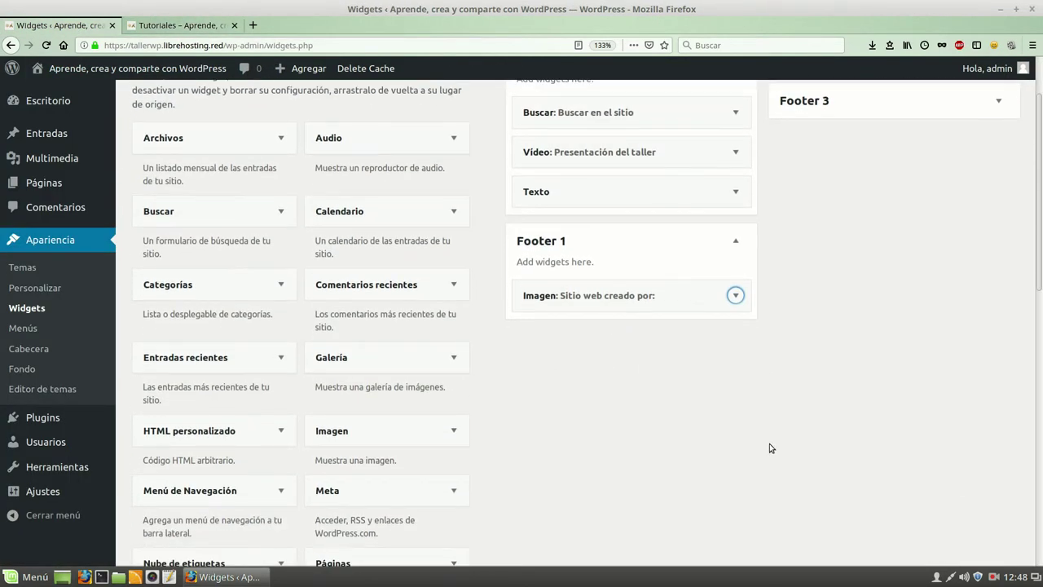
scroll(771, 448, up, 2)
scroll(771, 448, up, 1)
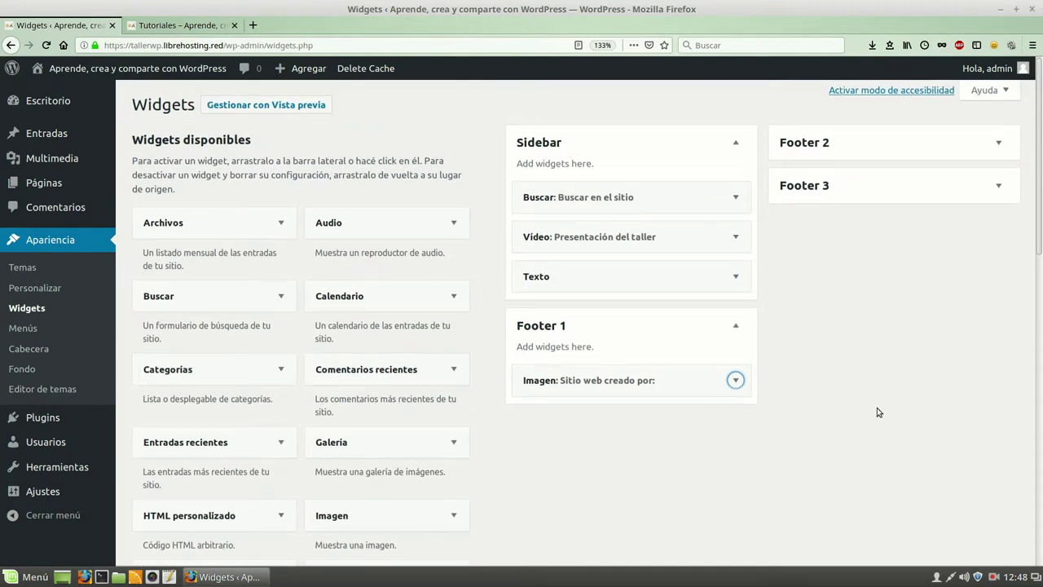
scroll(877, 411, down, 3)
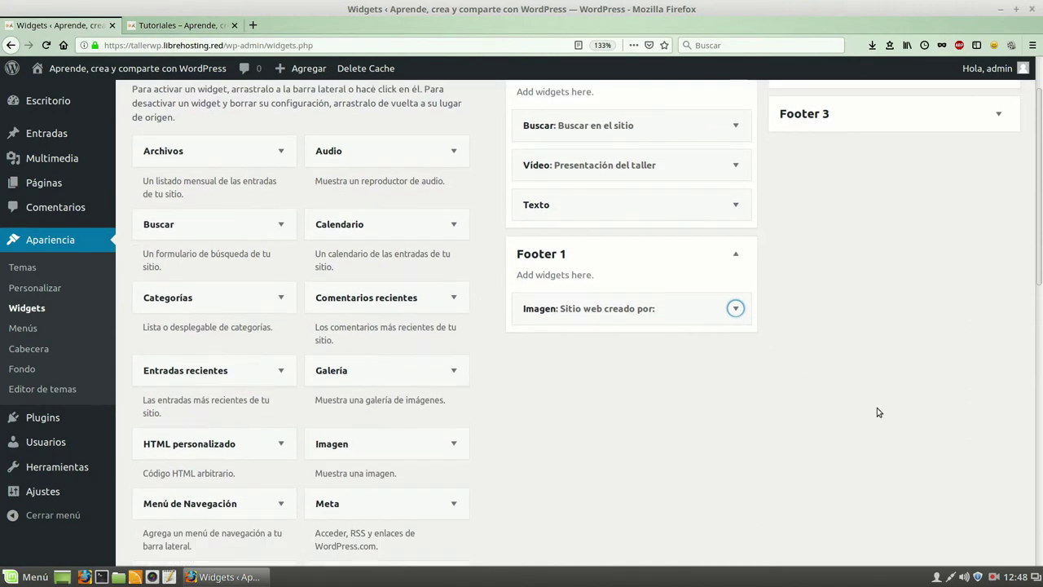
scroll(878, 412, down, 1)
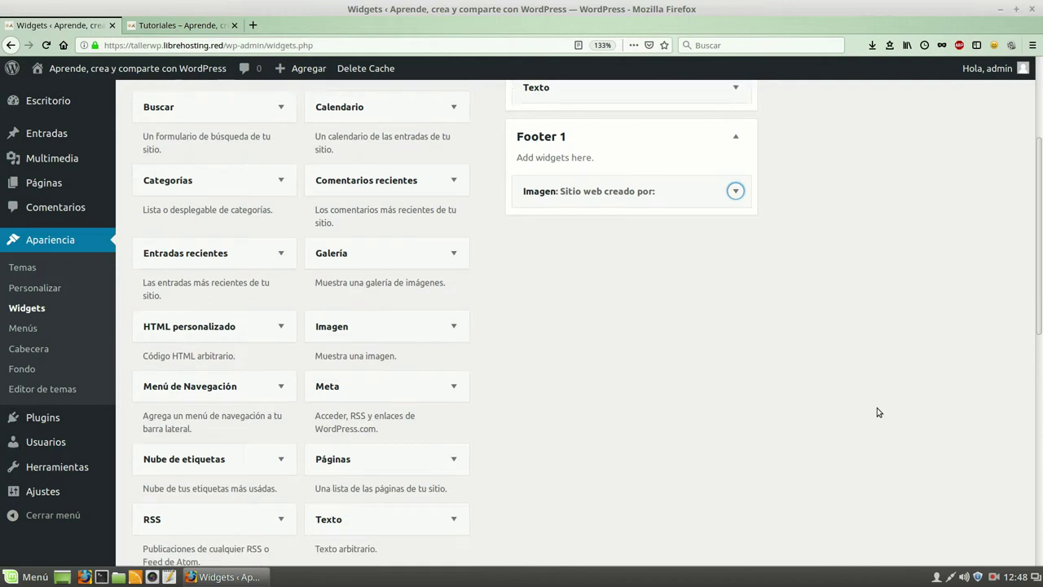
scroll(356, 426, up, 1)
scroll(216, 457, up, 1)
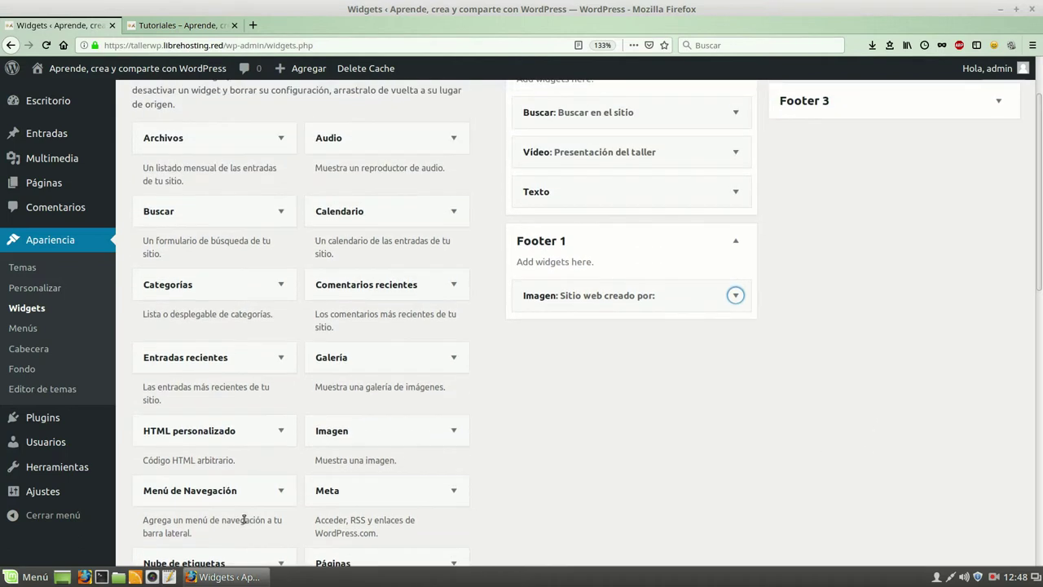
scroll(229, 511, up, 1)
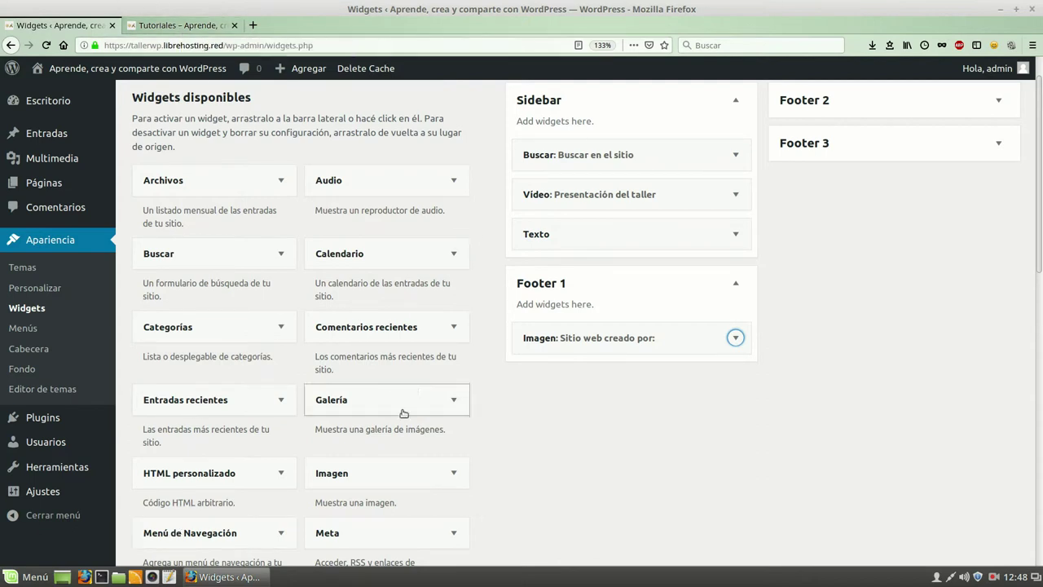
Review the published Tutoriales page from its footer up to its header menu and return to widget management
click(178, 30)
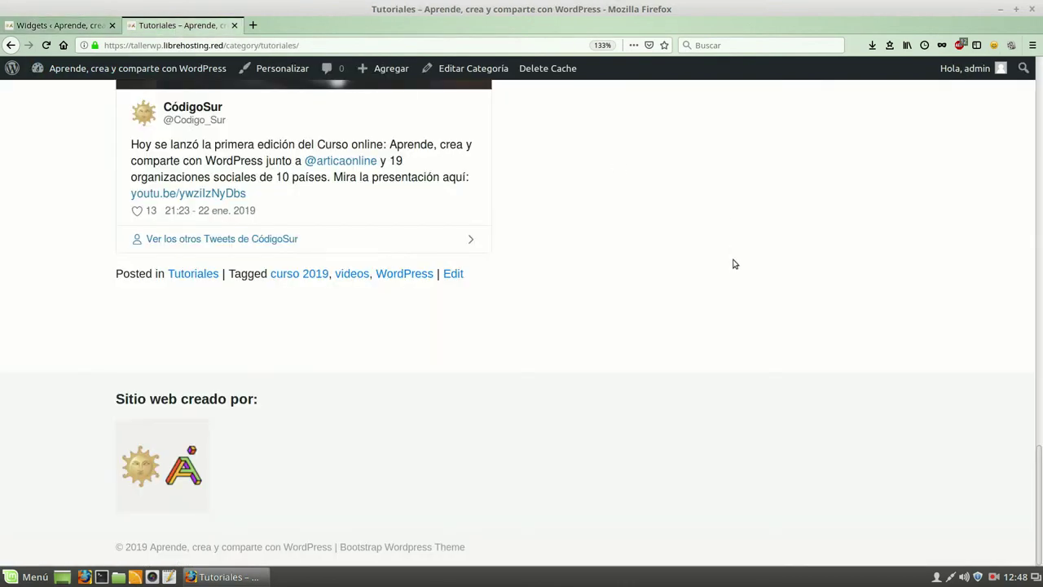
scroll(734, 265, up, 15)
scroll(726, 301, up, 1)
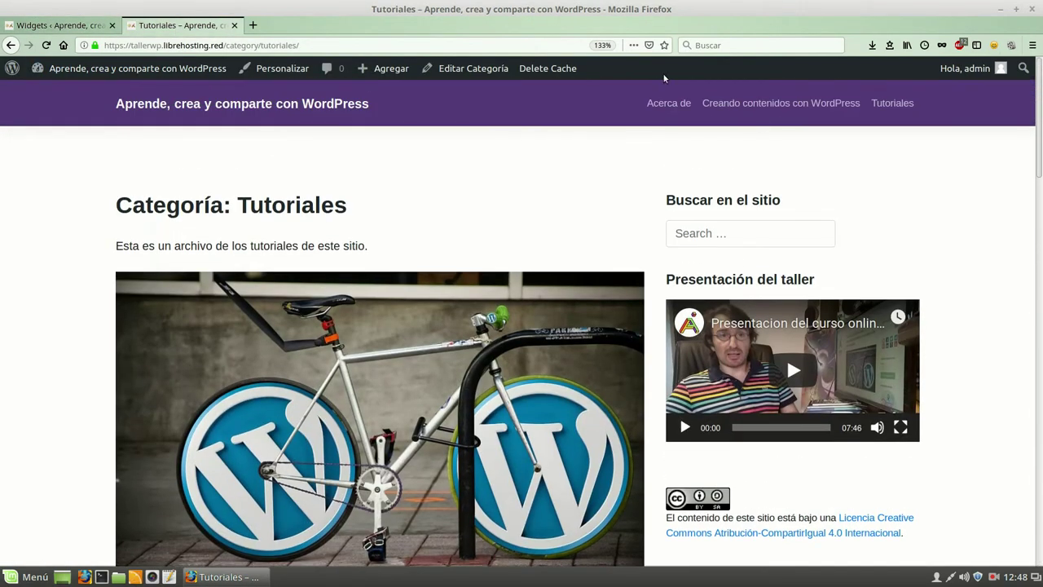
click(62, 26)
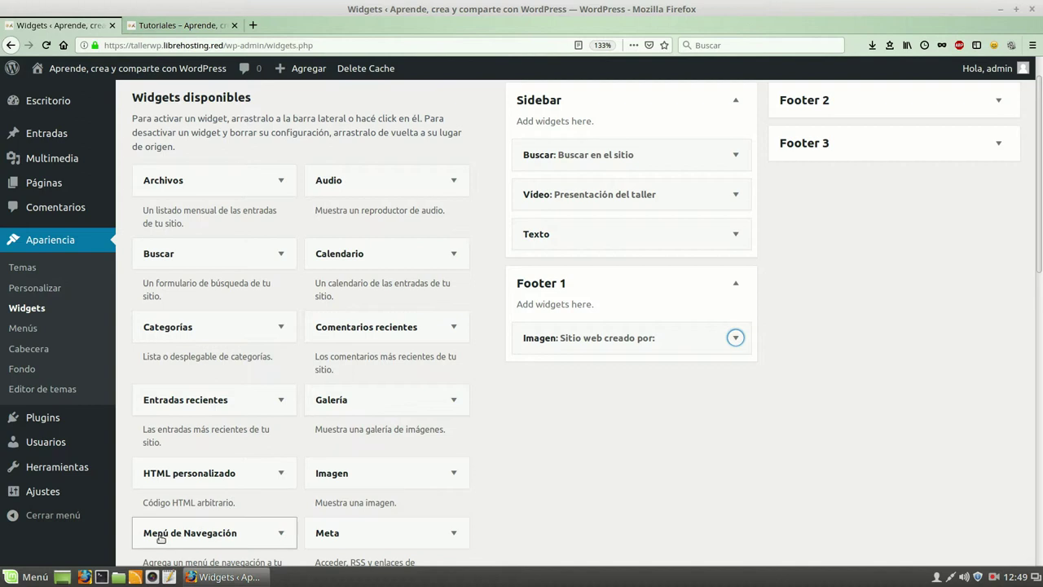
Add a Menú de Navegación widget to Footer 2 titled "Temas", assign Menu 1 to it and save it
drag(157, 535, 890, 179)
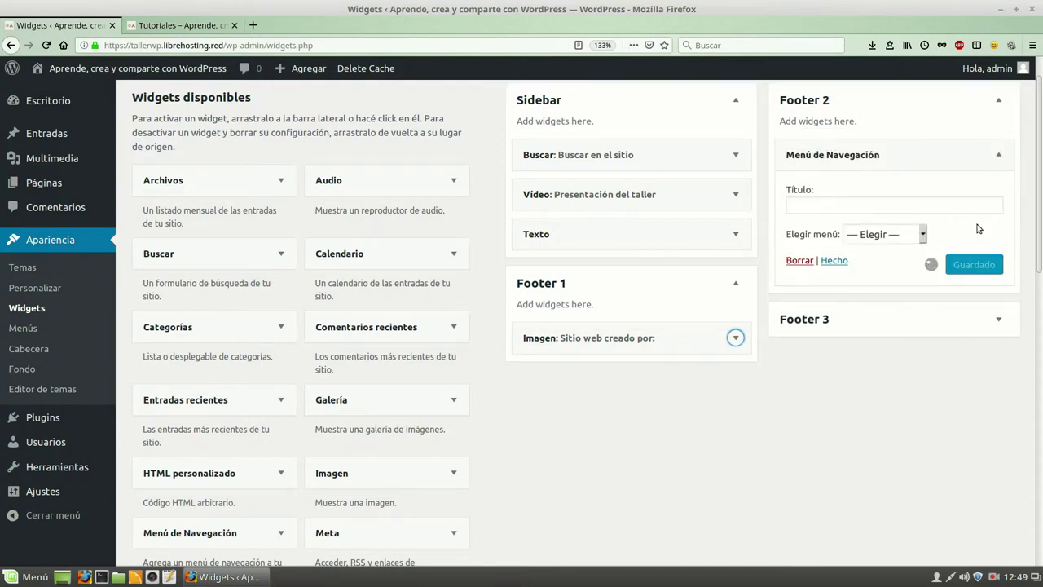
click(923, 234)
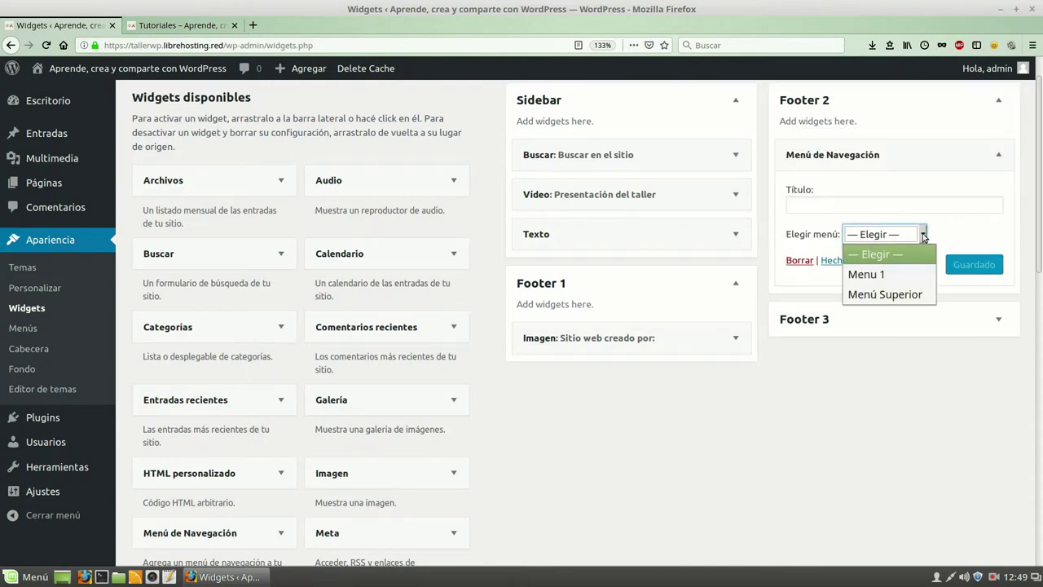
click(877, 275)
click(803, 208)
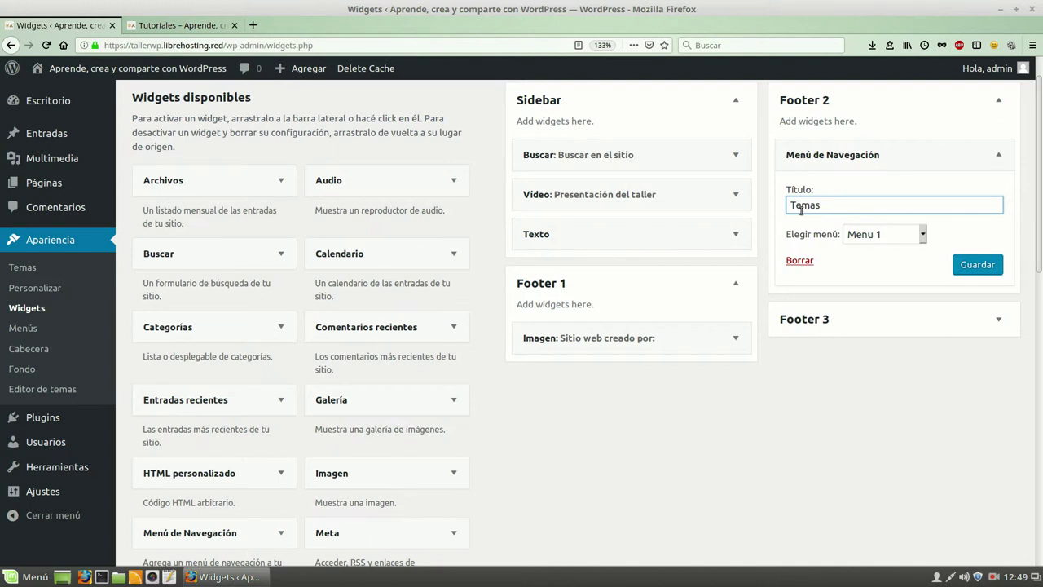
click(990, 269)
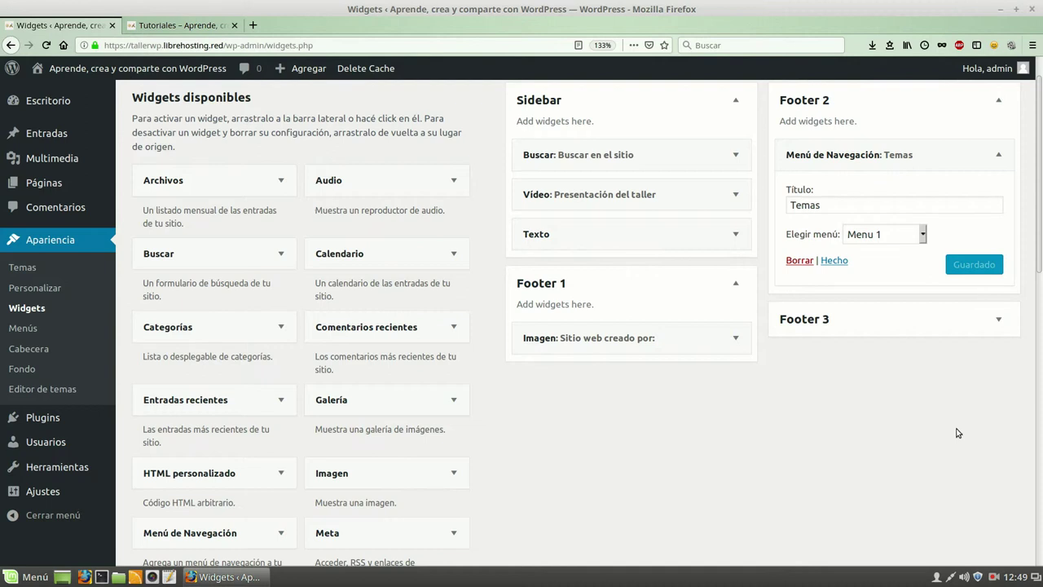
Reload the published Tutoriales page, check the Temas menu in its footer and return to widget management
click(148, 25)
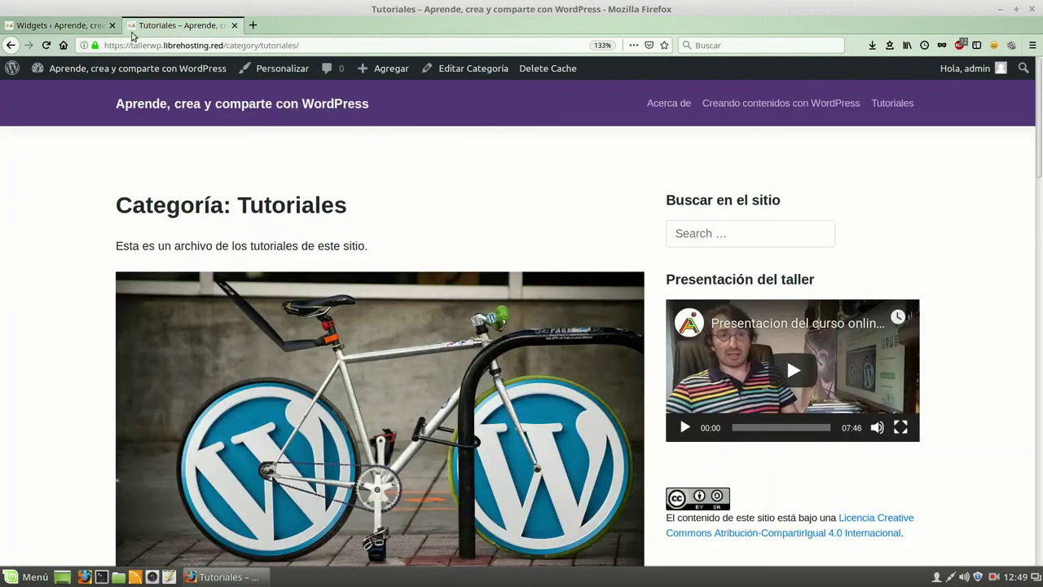
click(44, 45)
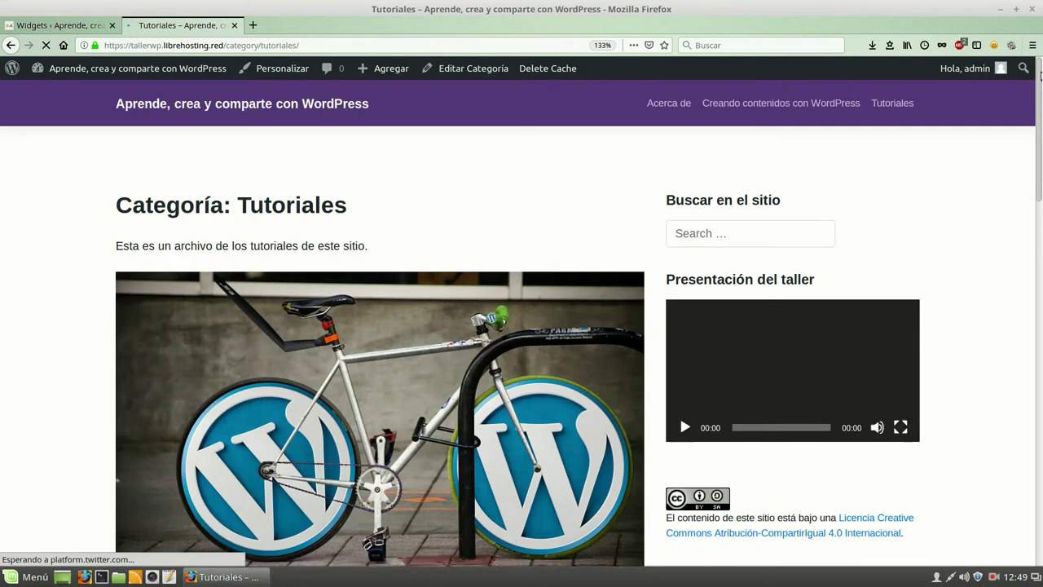
drag(1040, 85, 1041, 418)
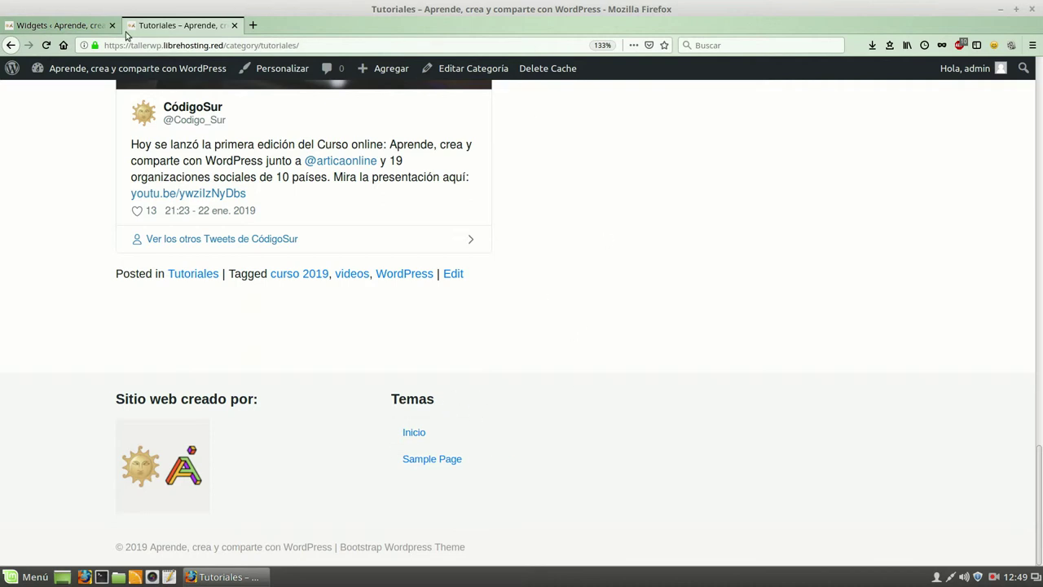
drag(1037, 480, 1038, 143)
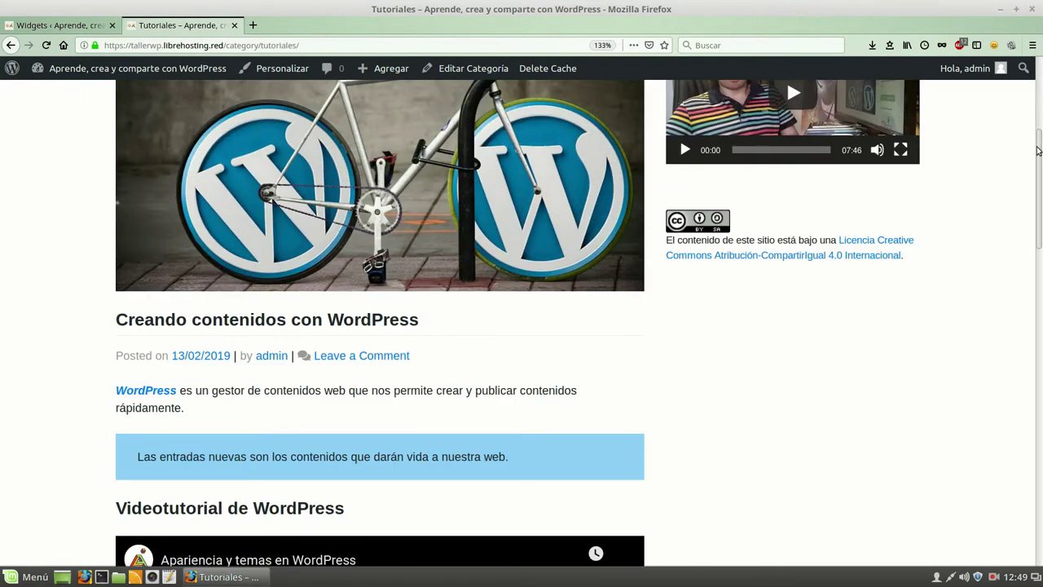
key(Home)
click(59, 26)
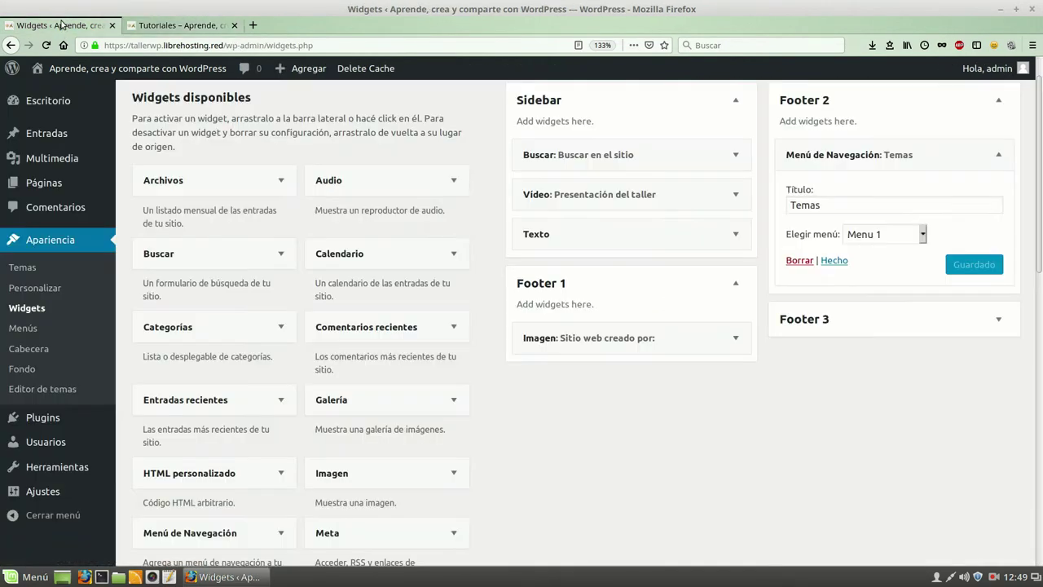
Collapse the Temas menu widget and add an RSS widget to Footer 3, closing its settings with the feed URL and title blank
scroll(949, 470, up, 1)
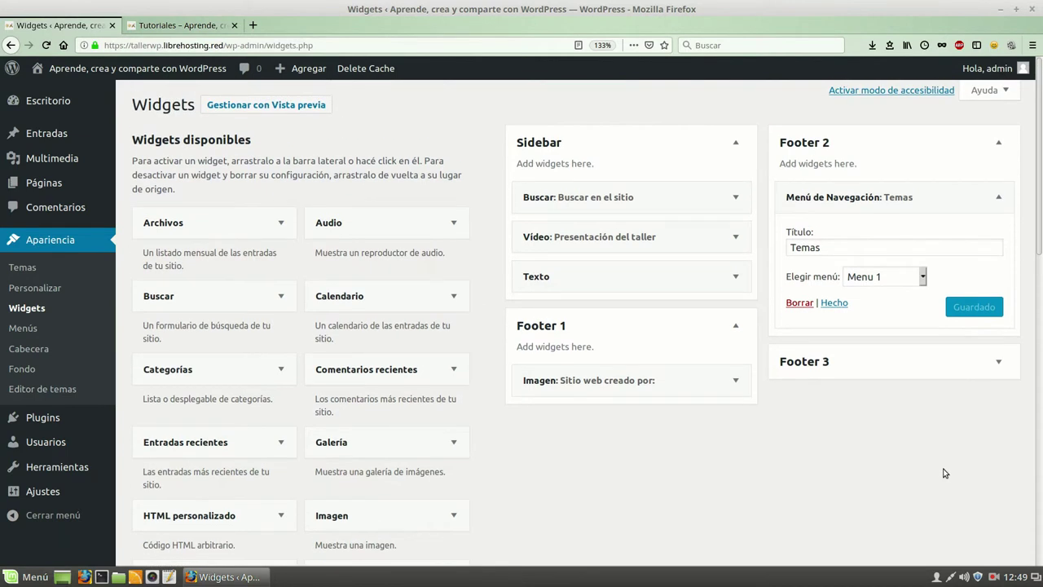
click(998, 197)
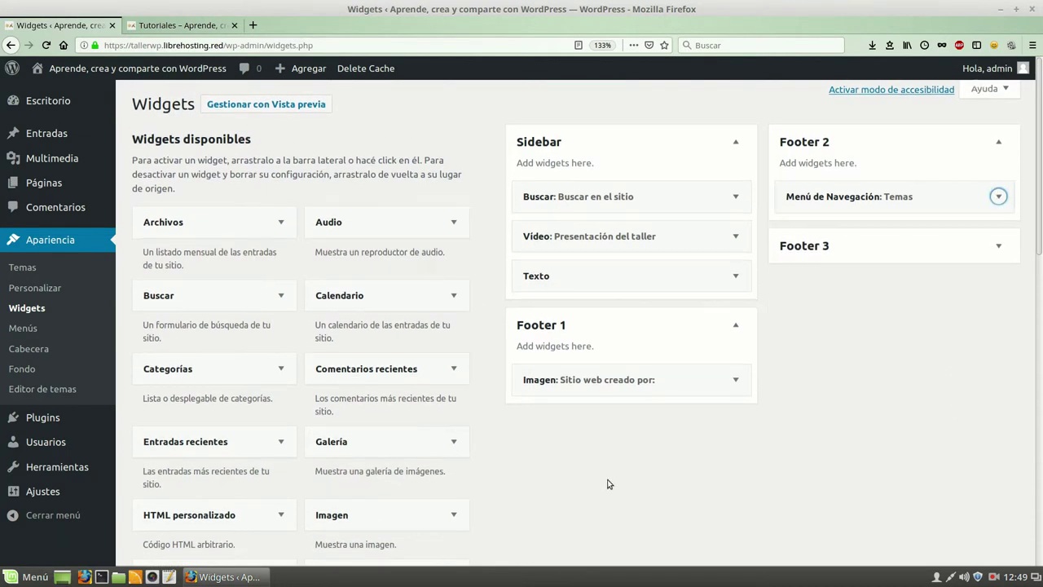
scroll(607, 484, down, 1)
scroll(607, 484, down, 1)
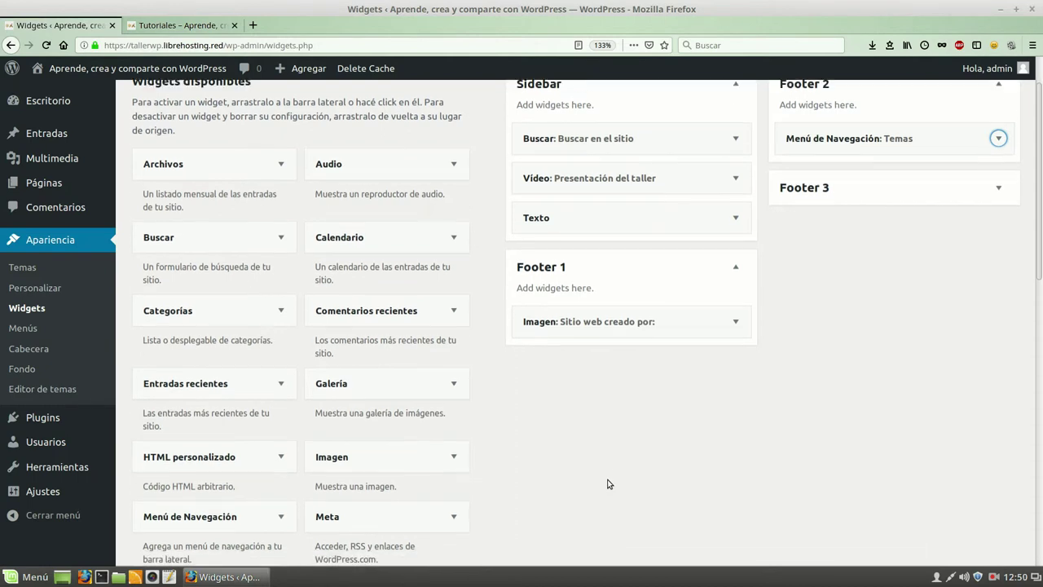
scroll(607, 484, down, 4)
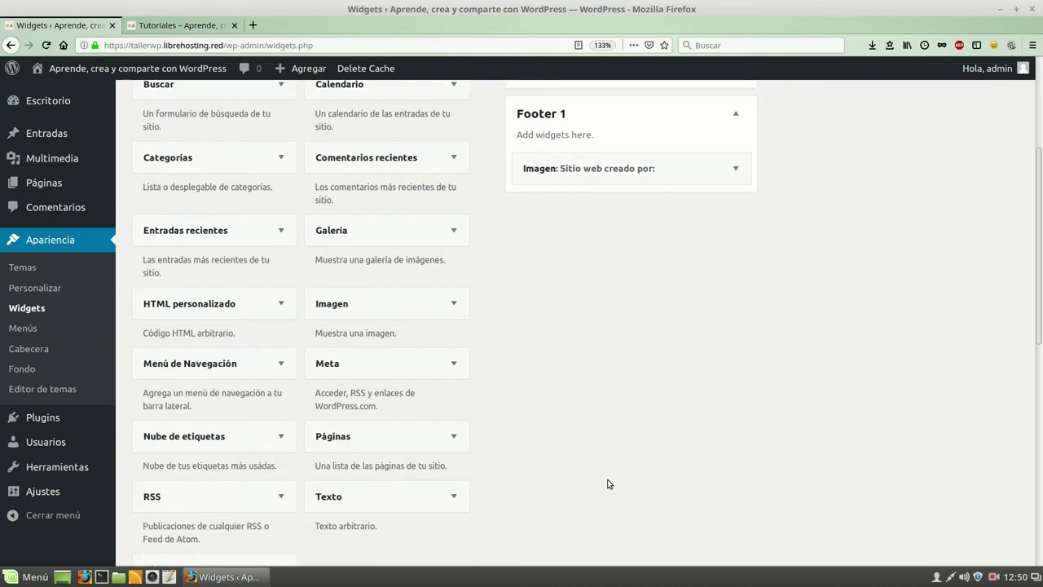
scroll(607, 484, down, 2)
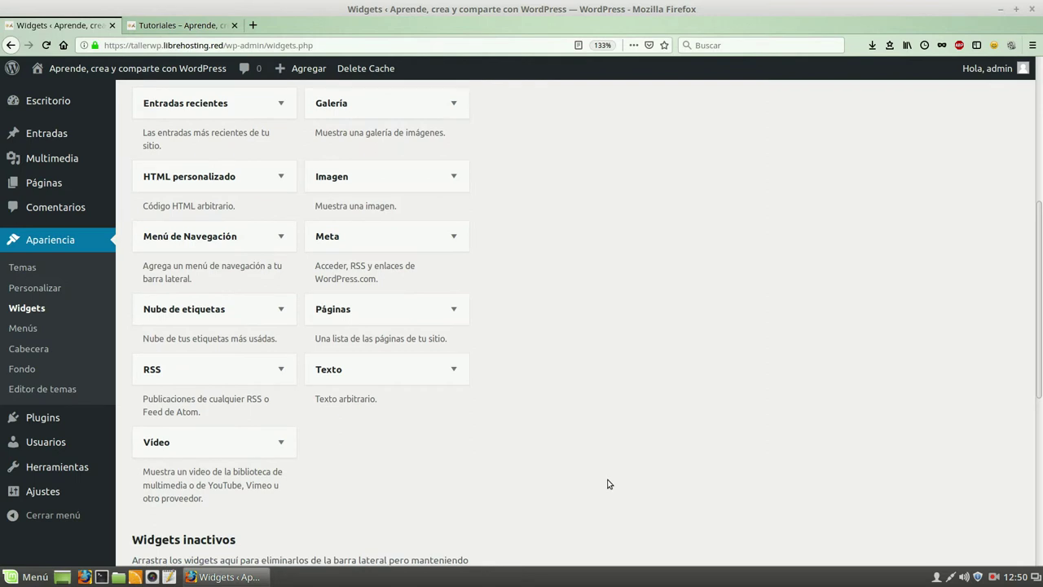
scroll(607, 484, up, 2)
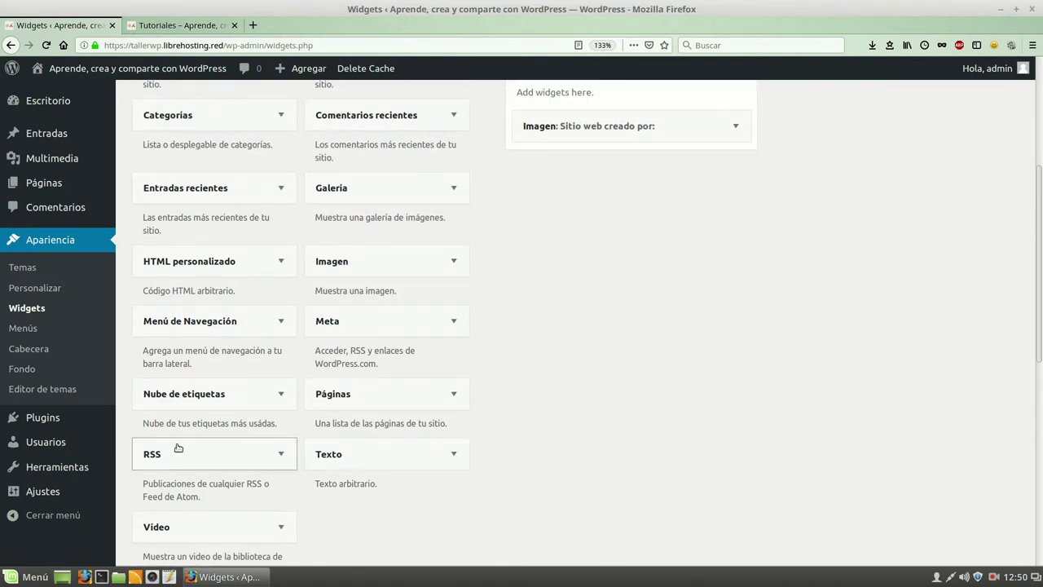
scroll(172, 454, up, 2)
drag(153, 539, 811, 341)
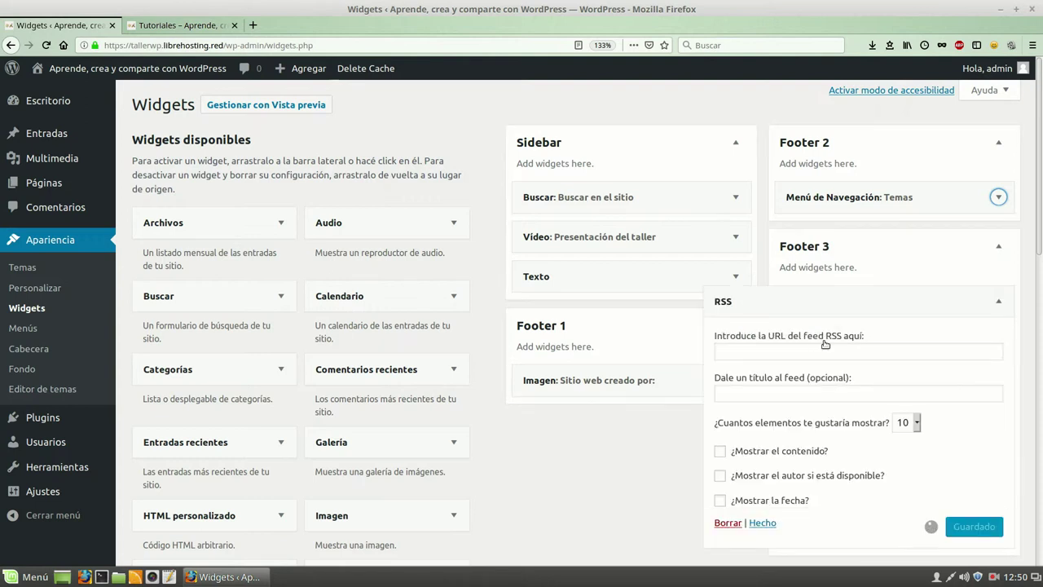
click(745, 348)
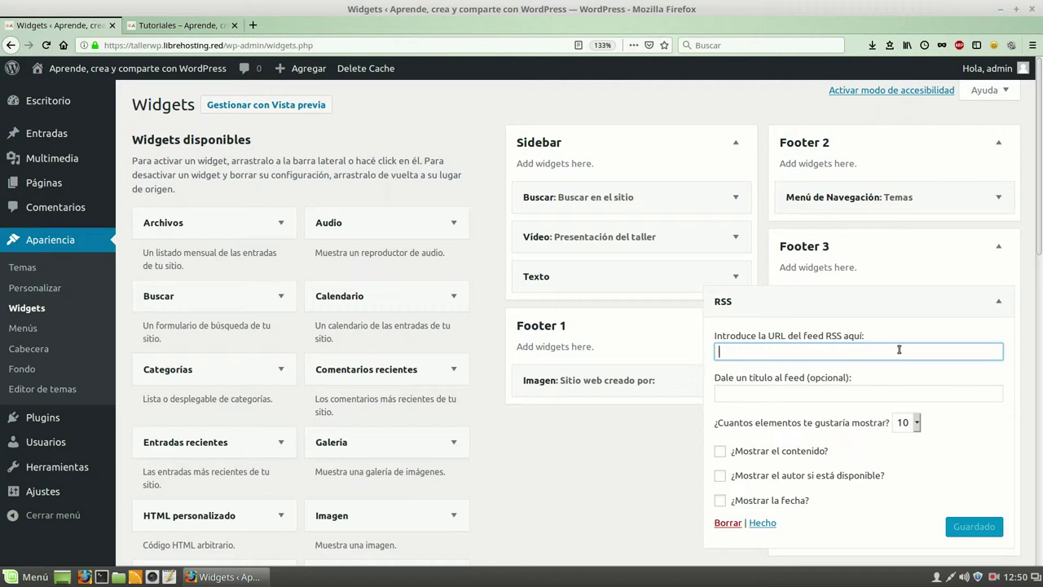
click(775, 390)
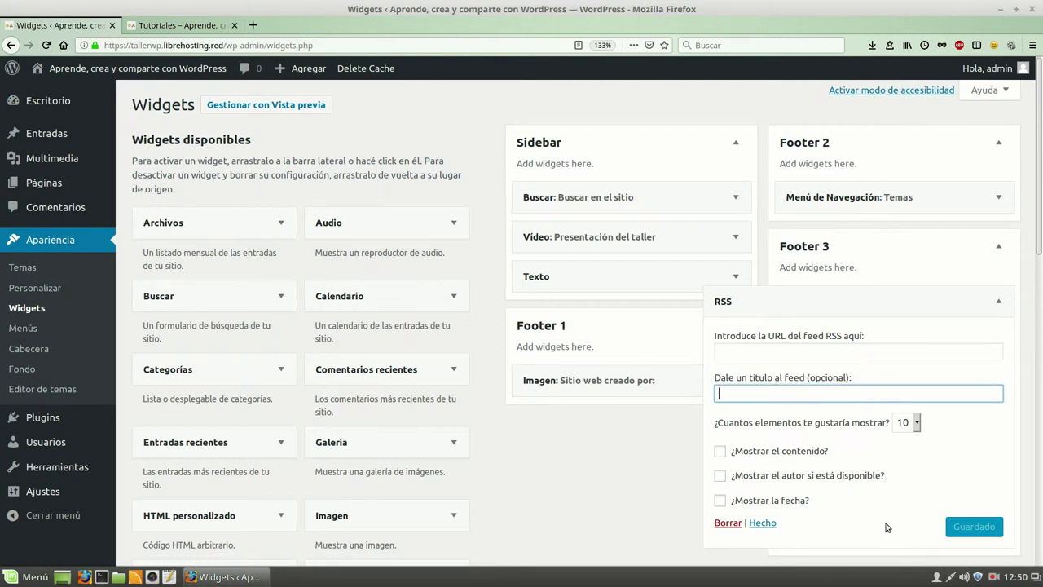
click(763, 524)
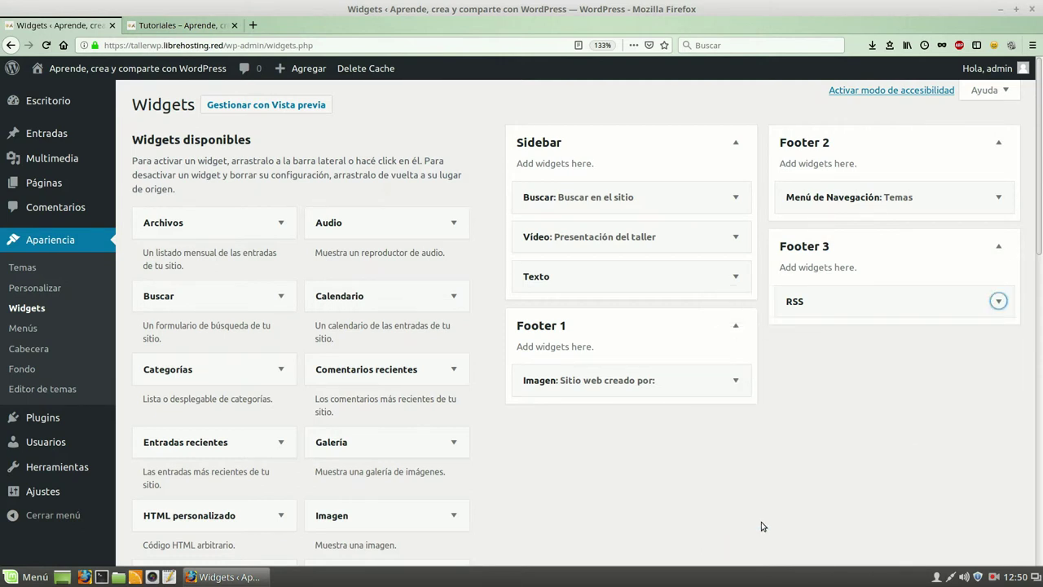
Add a Calendario widget below the RSS widget in Footer 3 and collapse its settings
scroll(794, 379, down, 1)
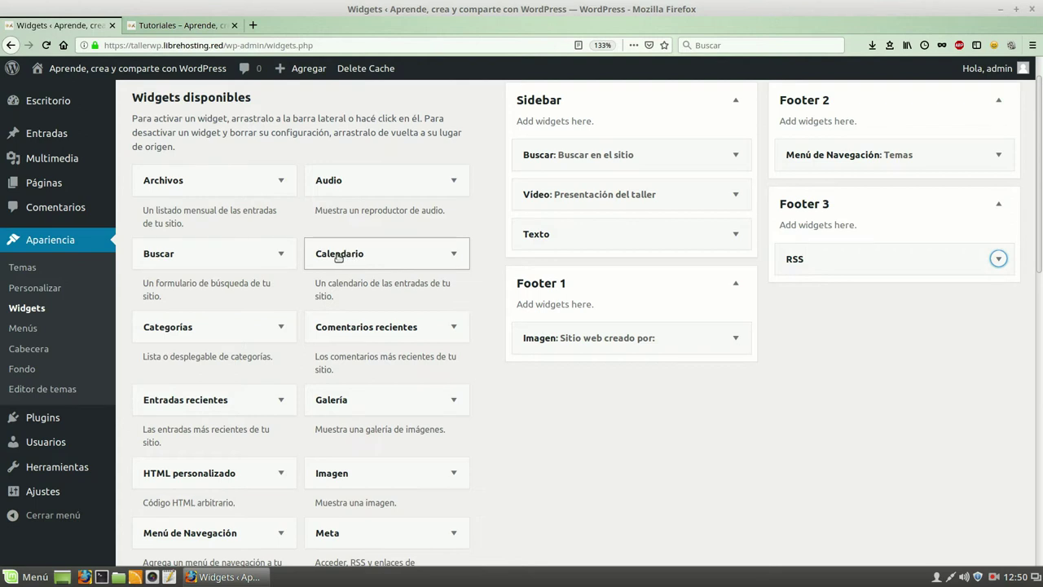
drag(336, 256, 820, 295)
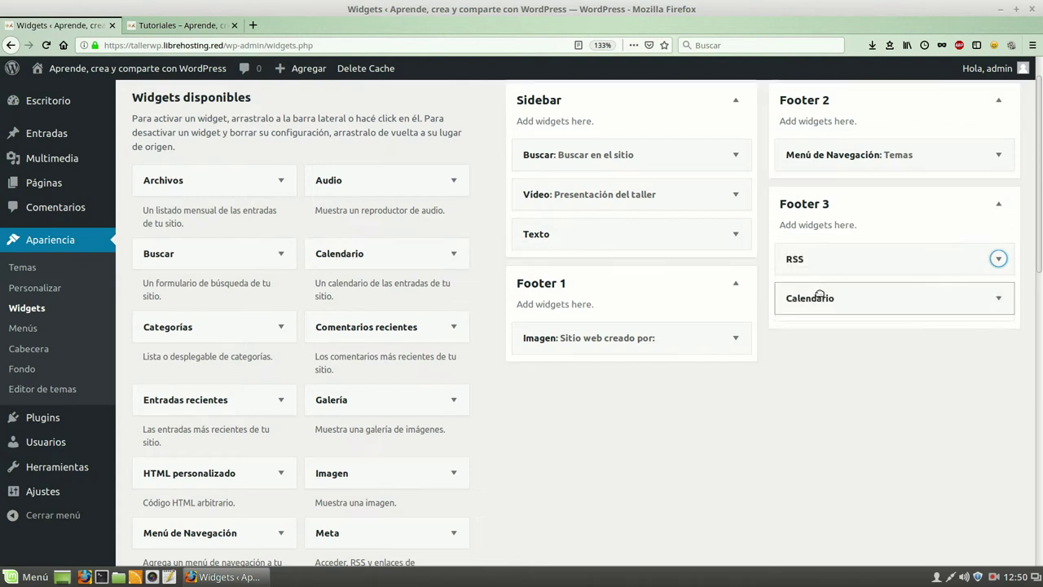
click(998, 298)
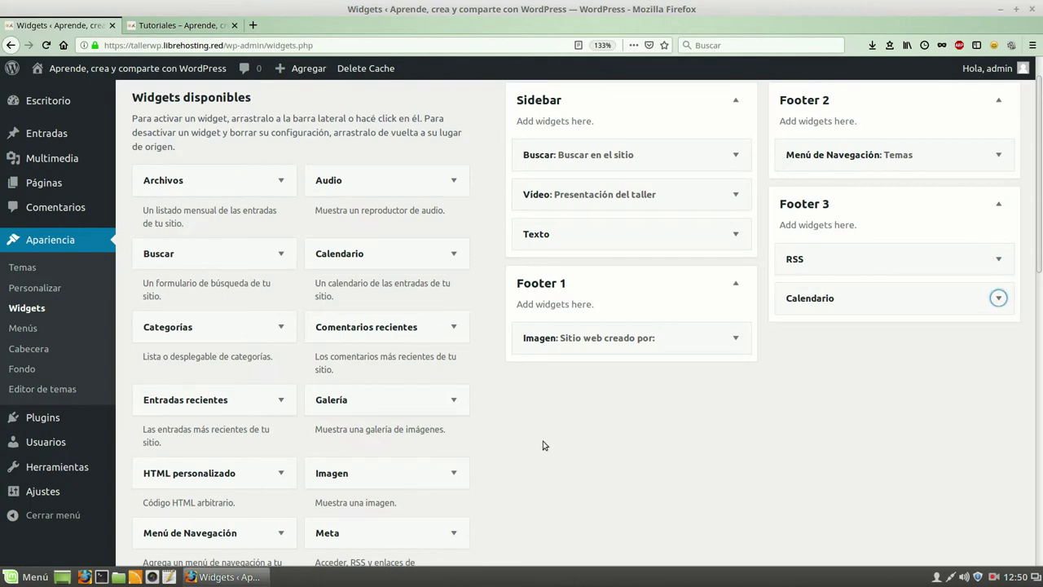
Add an Entradas recientes widget at the end of the Sidebar and collapse its settings
scroll(545, 442, down, 1)
scroll(169, 357, up, 2)
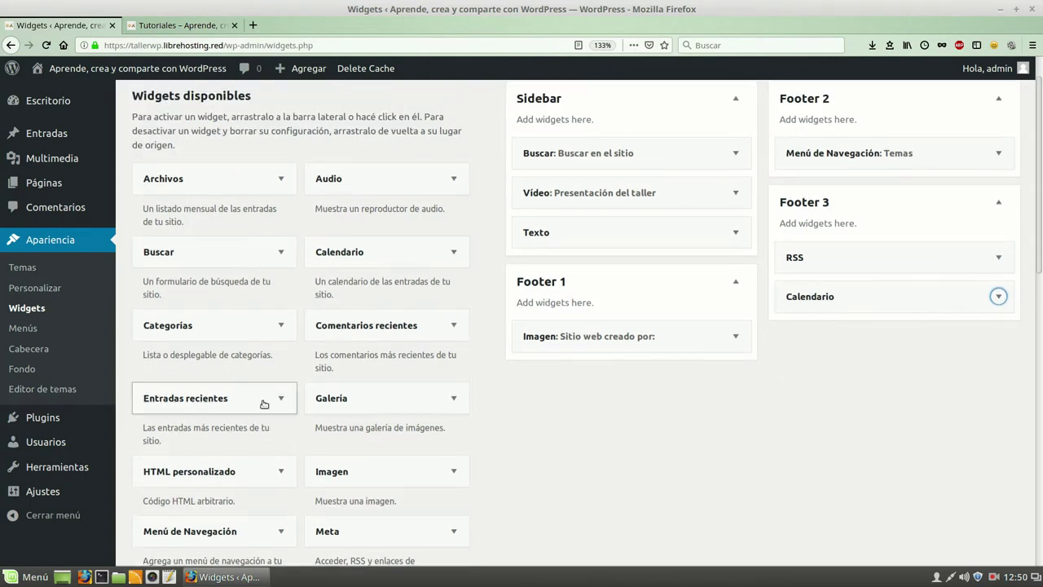
drag(197, 444, 586, 317)
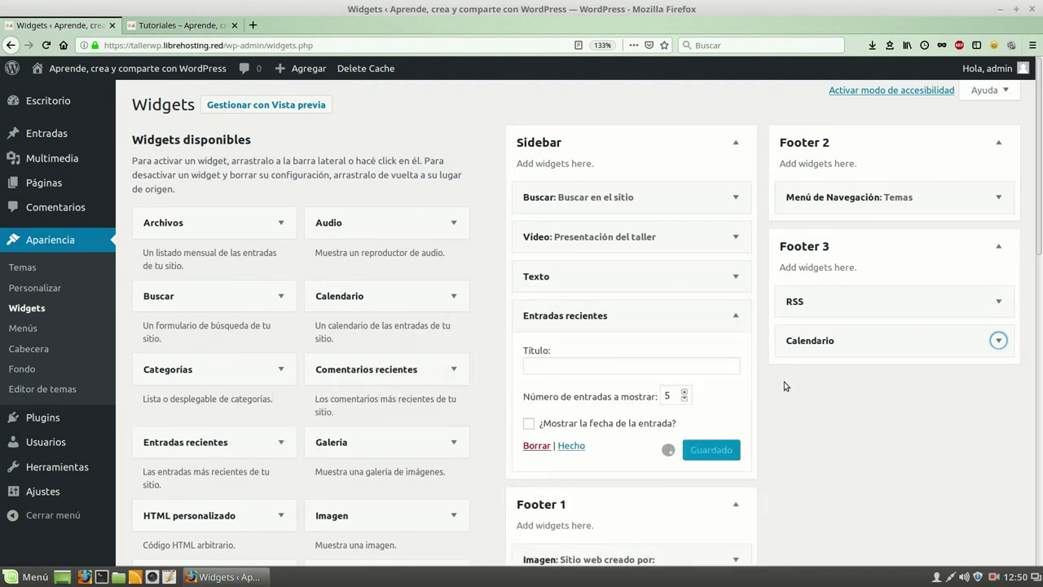
click(736, 316)
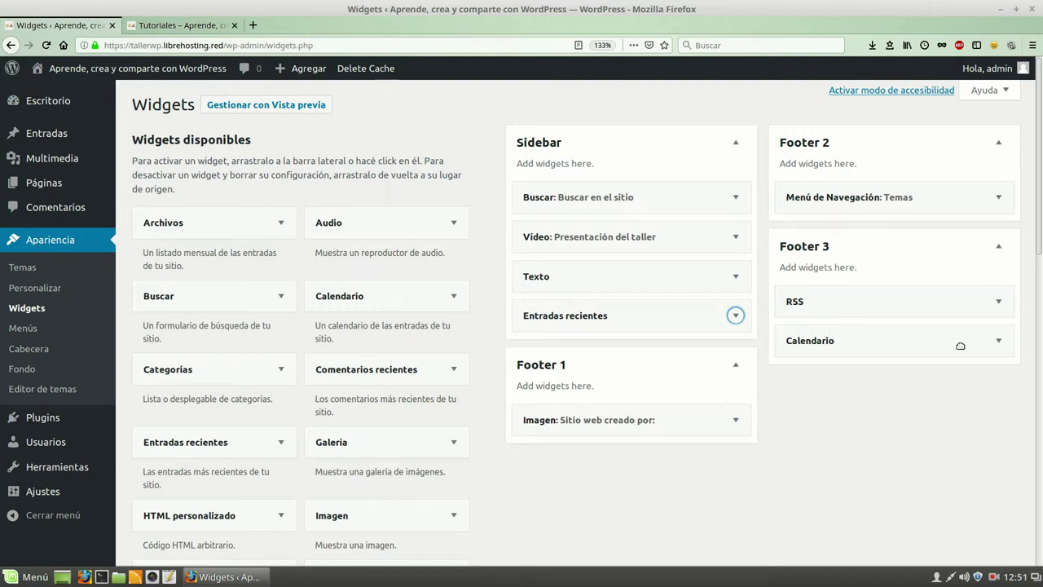
Swap the footer widgets by moving RSS to Footer 2 and the Temas menu above Calendario in Footer 3
drag(912, 302, 892, 199)
drag(854, 237, 855, 340)
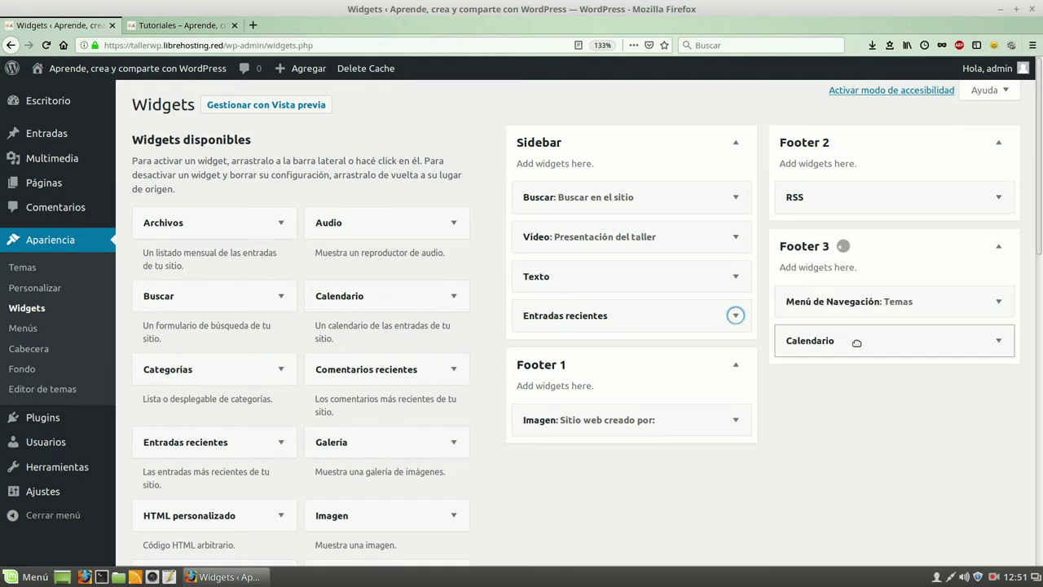
Delete the RSS widget from Footer 2
click(1002, 198)
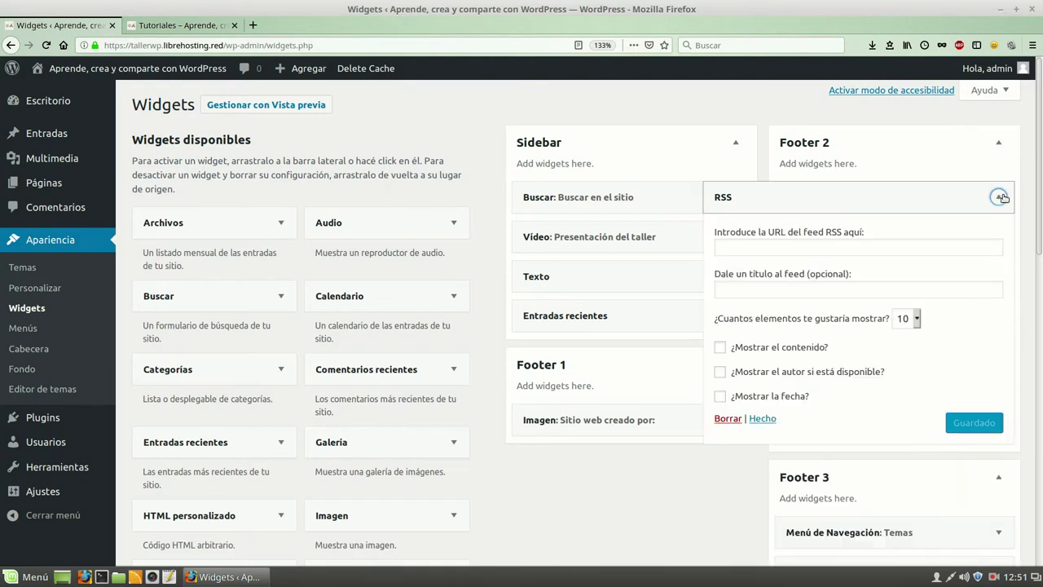
click(726, 419)
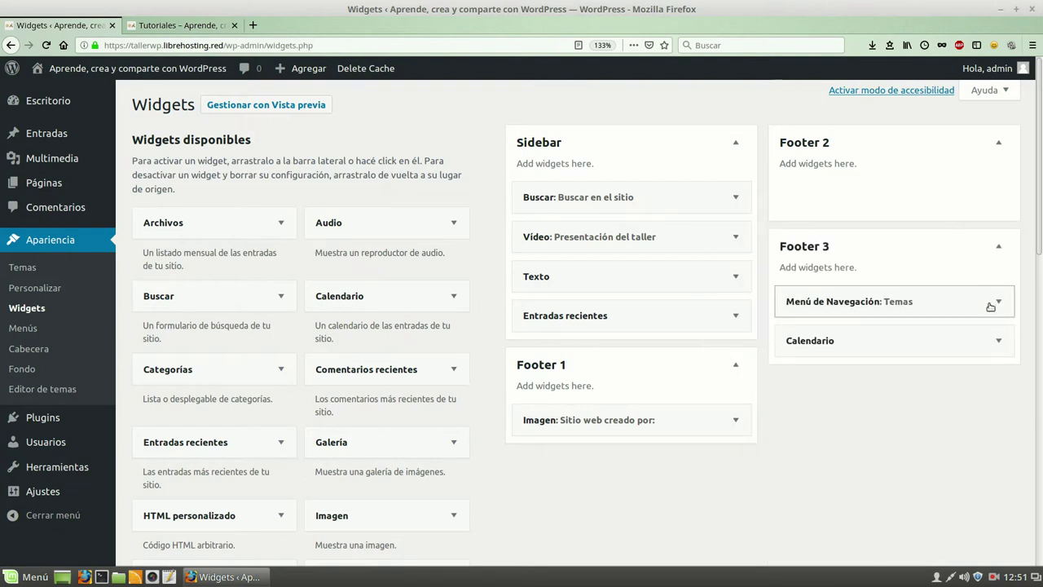
Deactivate the "Sitio web creado por:" image widget by moving it from Footer 1 to the Widgets inactivos area, keeping its settings
scroll(989, 399, down, 1)
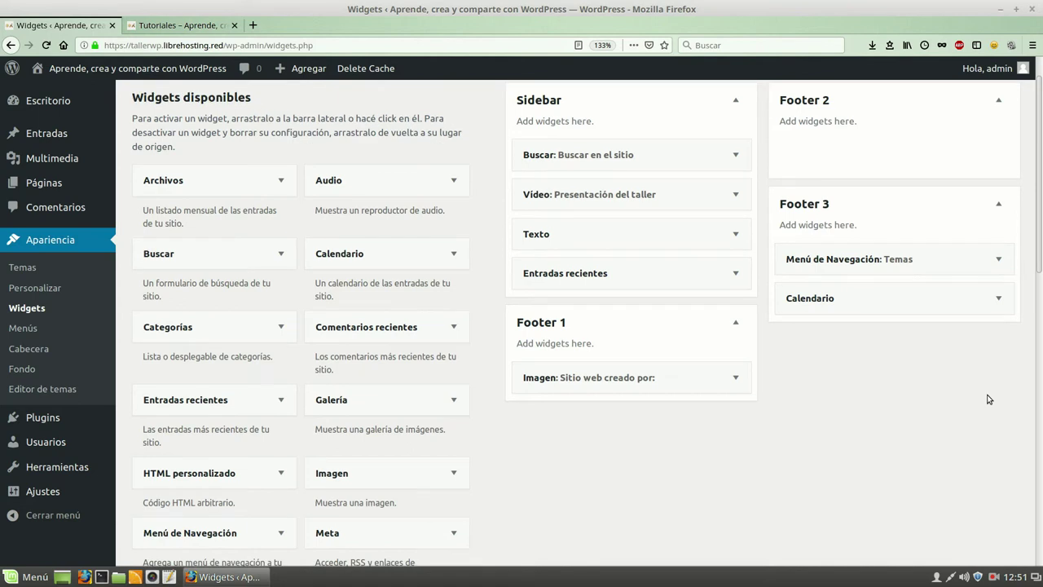
scroll(989, 400, down, 1)
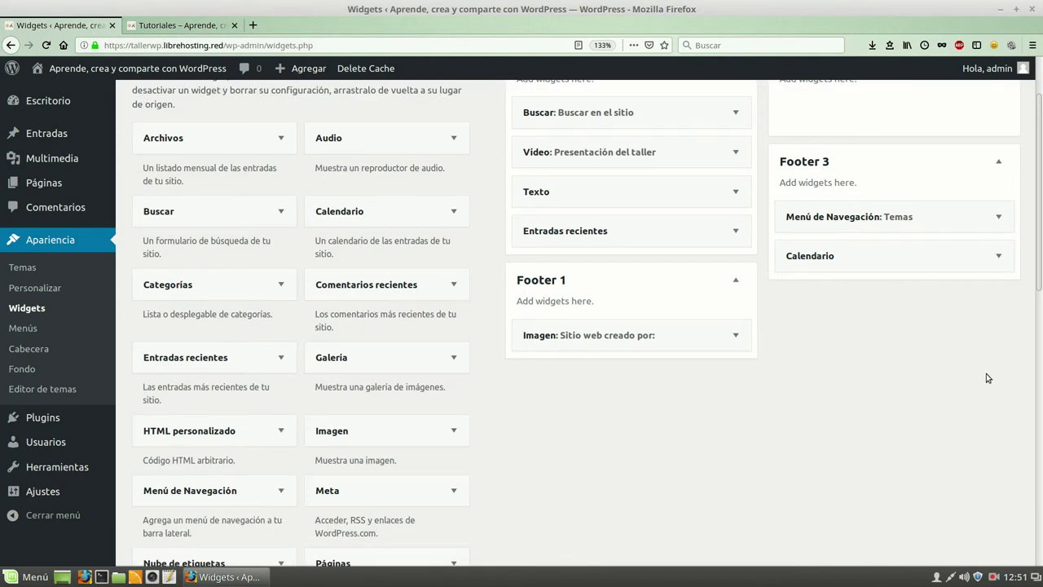
scroll(986, 379, down, 1)
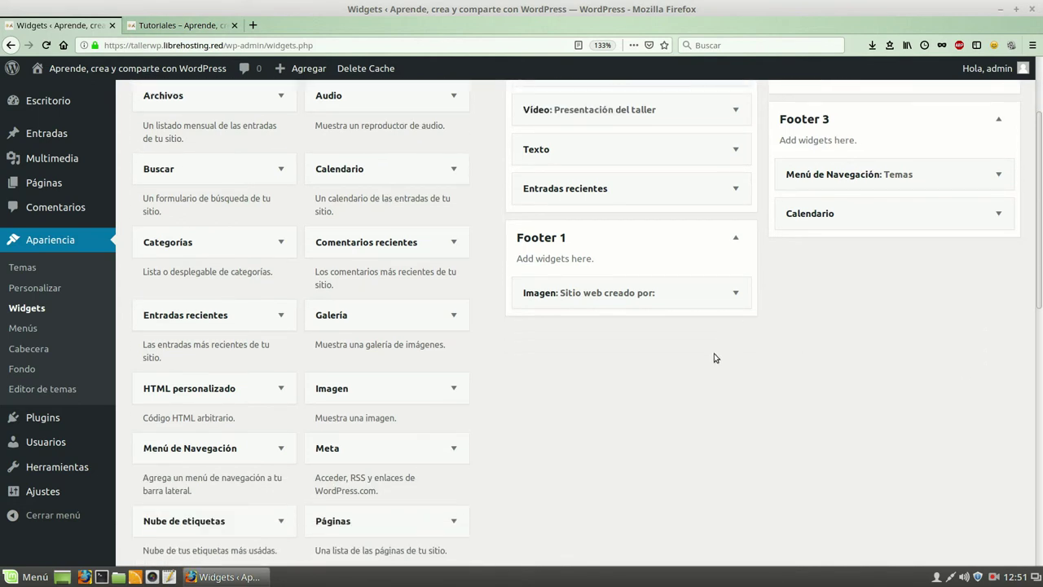
scroll(700, 342, down, 1)
drag(652, 247, 267, 432)
drag(279, 416, 274, 457)
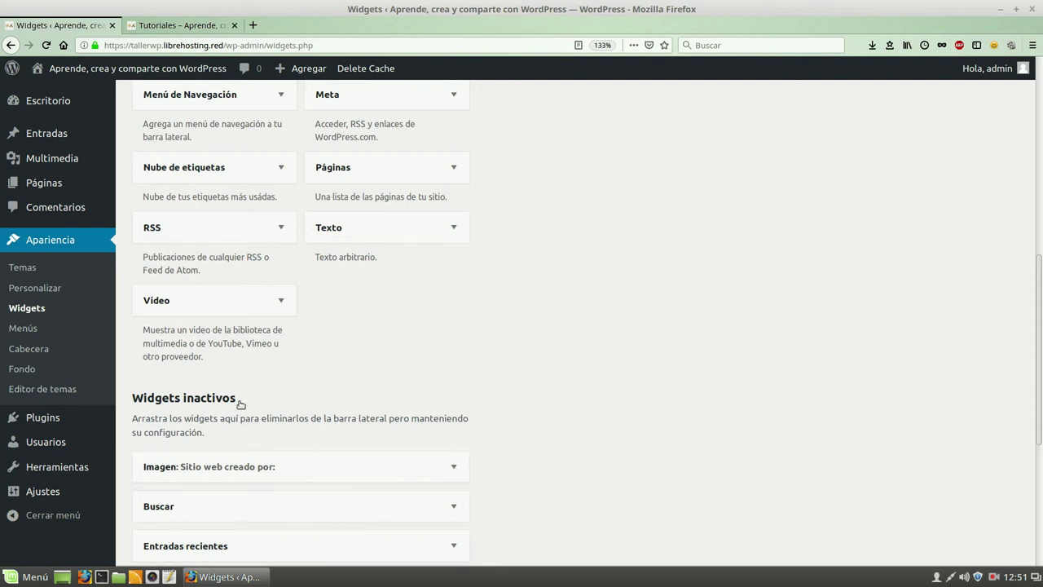
scroll(743, 446, up, 1)
scroll(743, 447, up, 5)
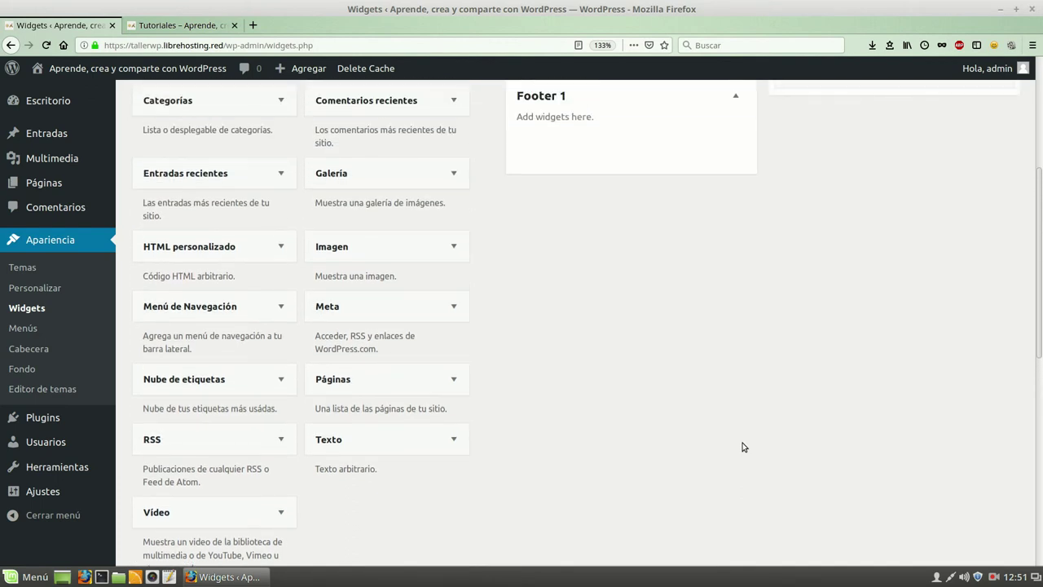
scroll(738, 449, up, 2)
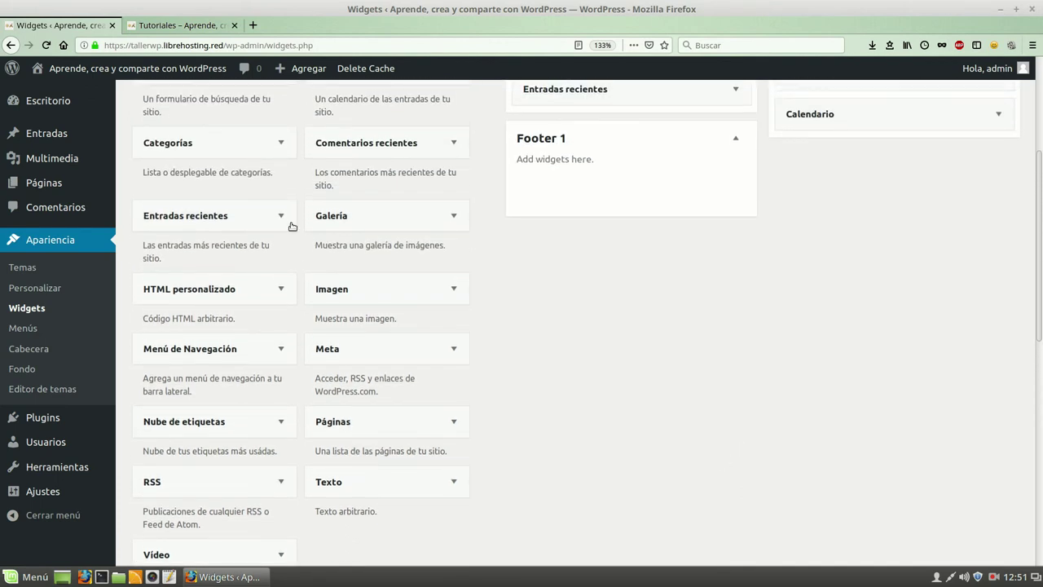
scroll(571, 454, up, 1)
scroll(570, 454, up, 5)
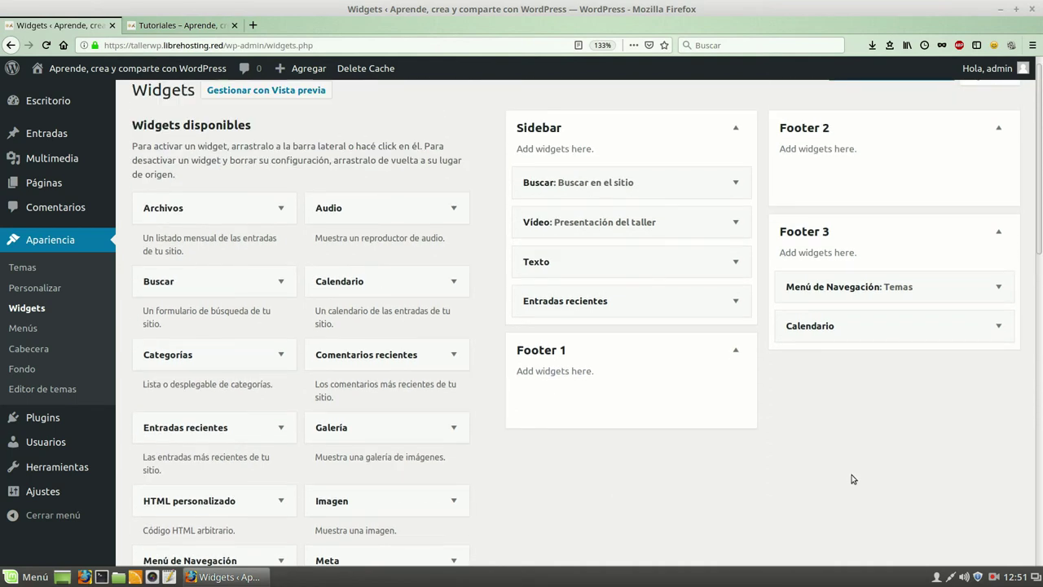
scroll(937, 444, up, 1)
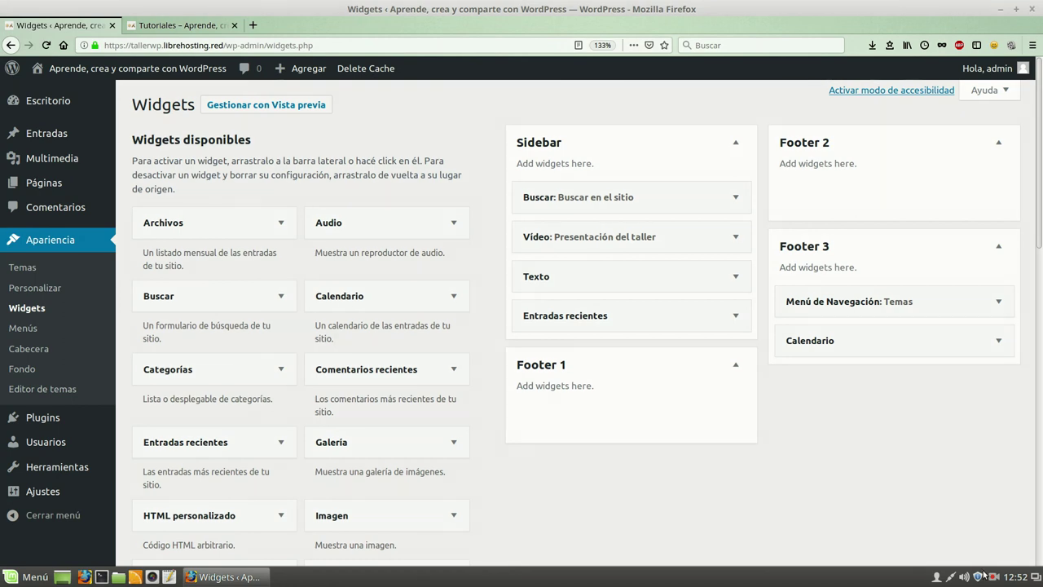
click(994, 580)
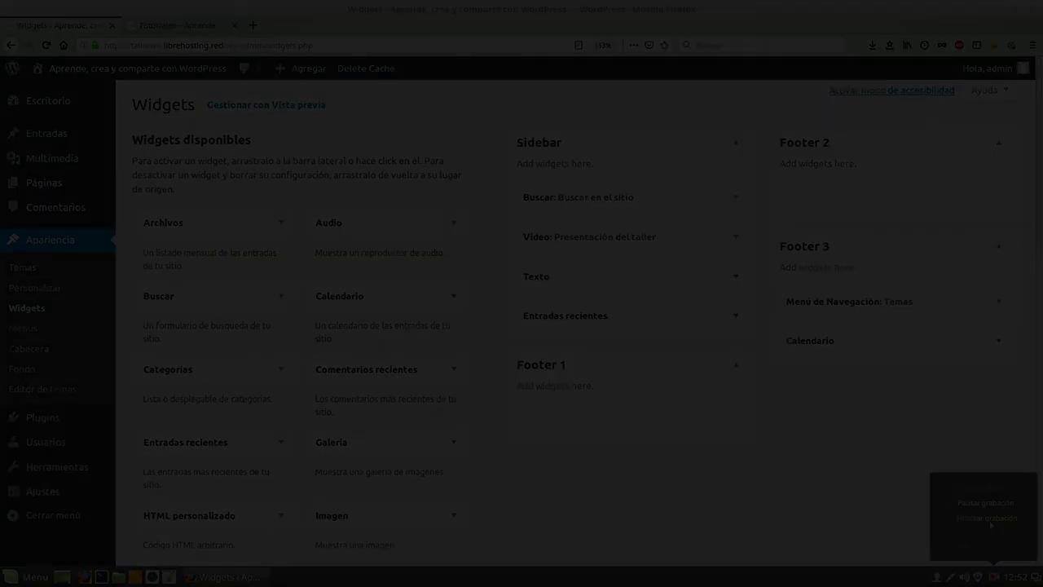